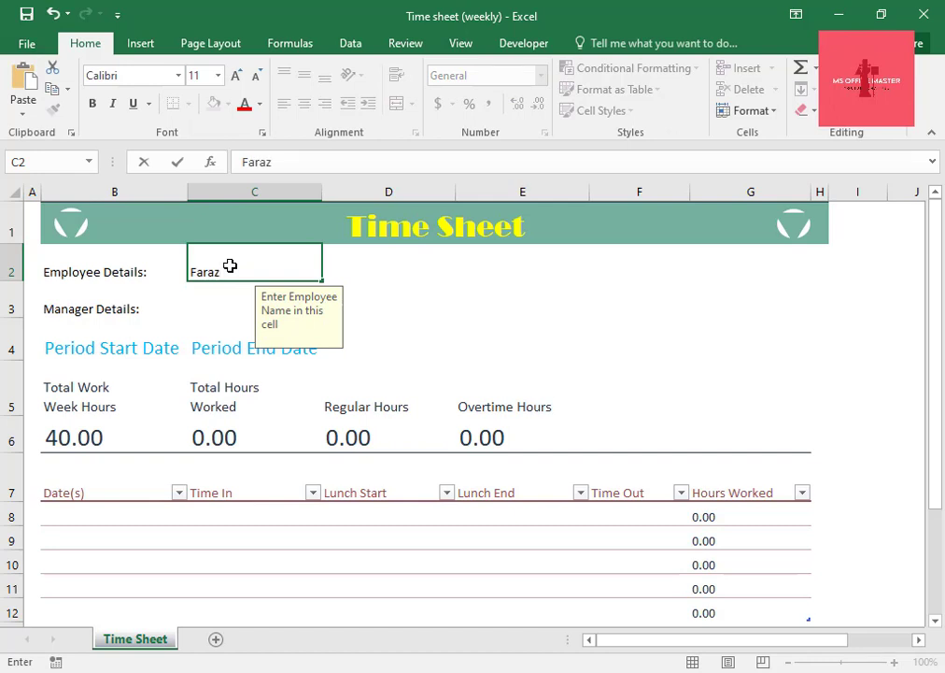
# Complete the employee's full name in C2 and enter the employee's e-mail address in D2.
pyautogui.write('Khan')
pyautogui.click(374, 271)
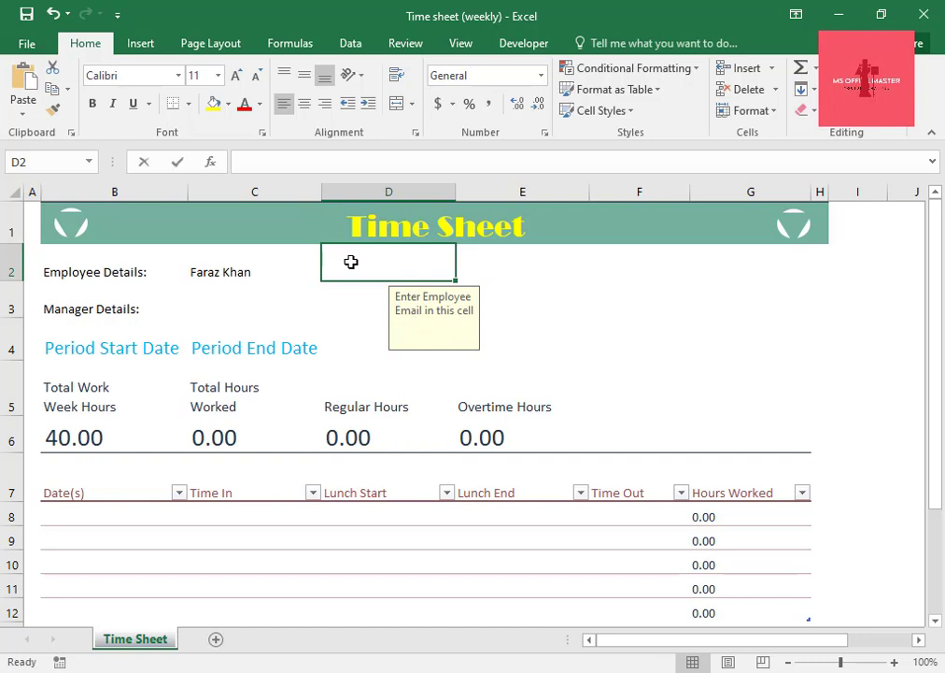
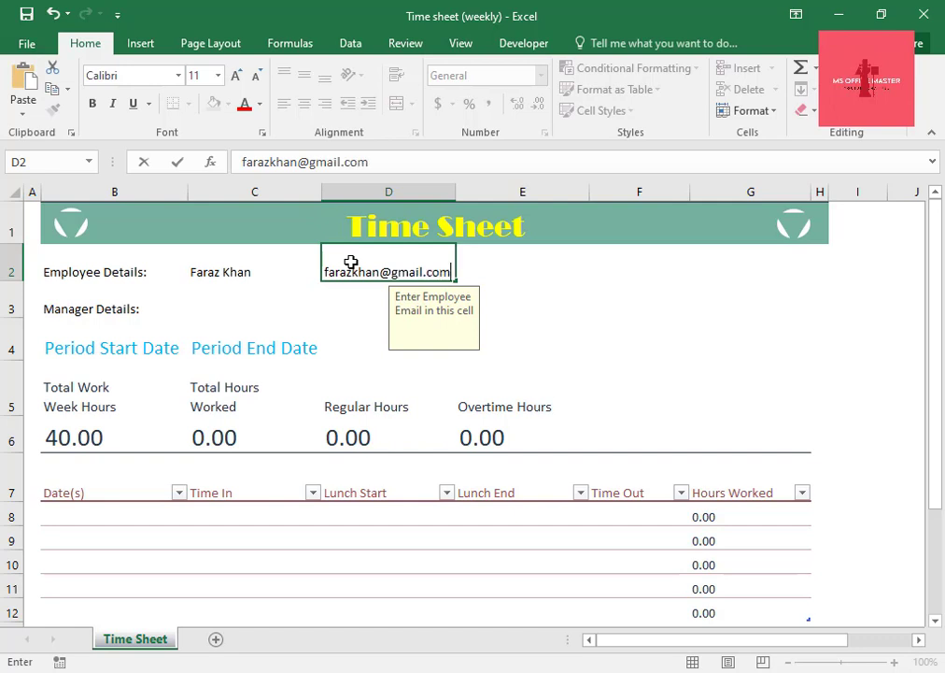
# Enter the employee's phone number in cell E2 of the Employee Details row.
pyautogui.click(512, 268)
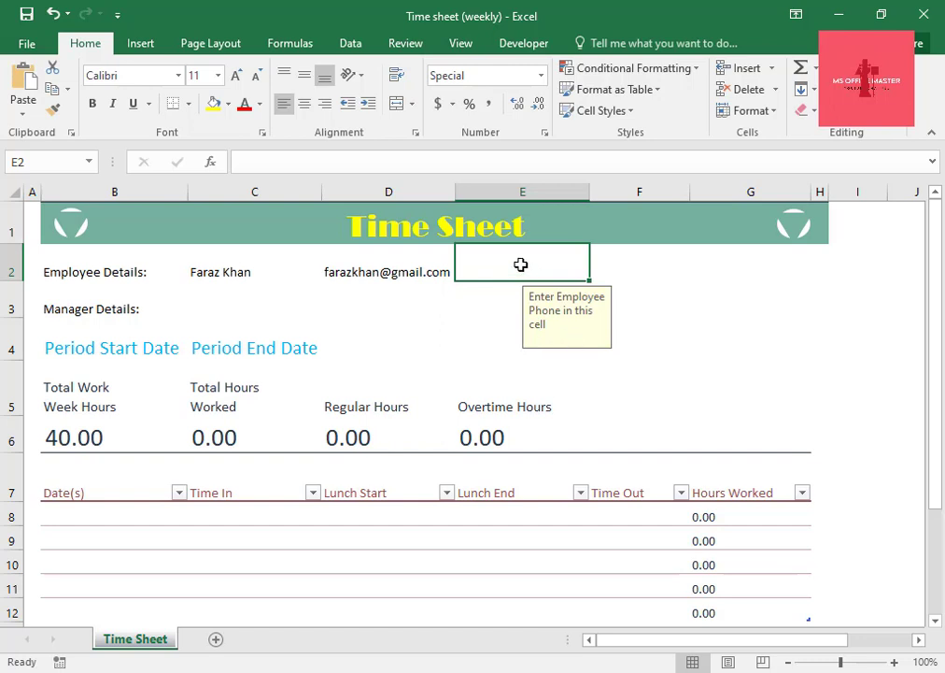
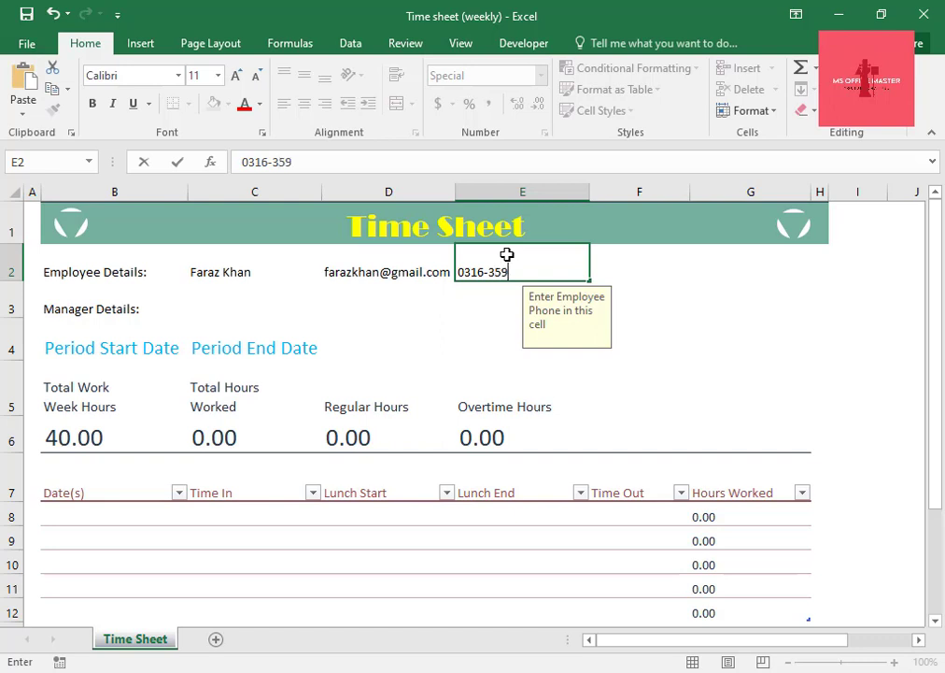
# Enter the manager's full name in C3 and the manager's e-mail address in D3.
pyautogui.click(213, 310)
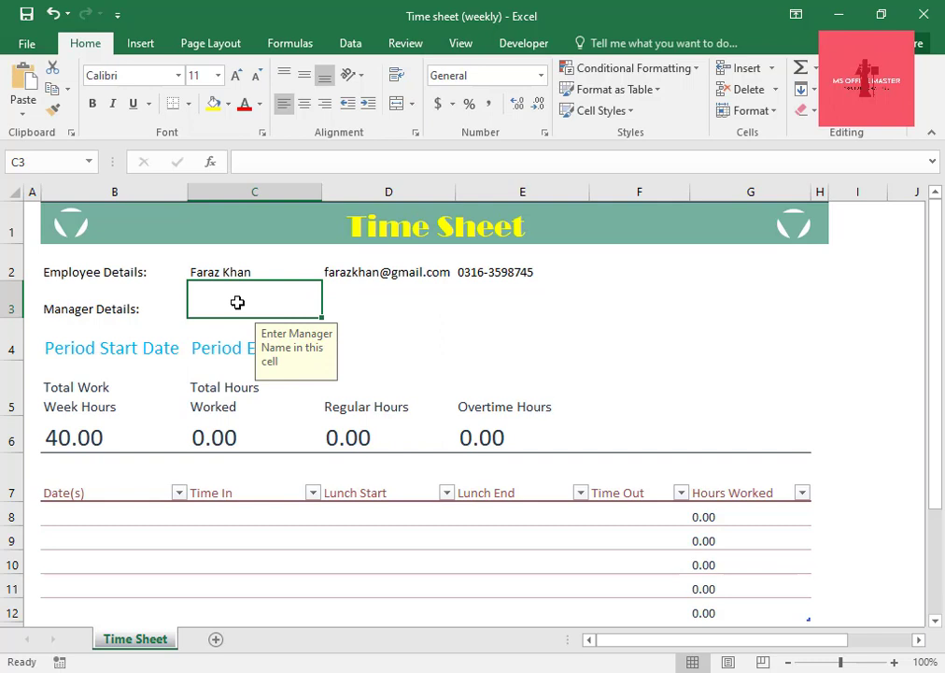
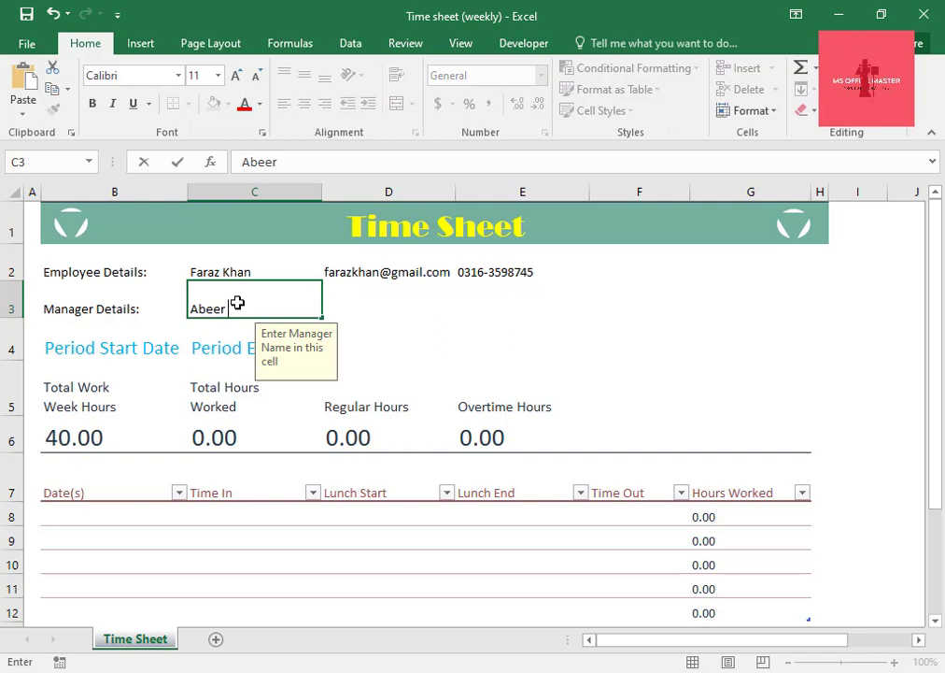
pyautogui.click(350, 307)
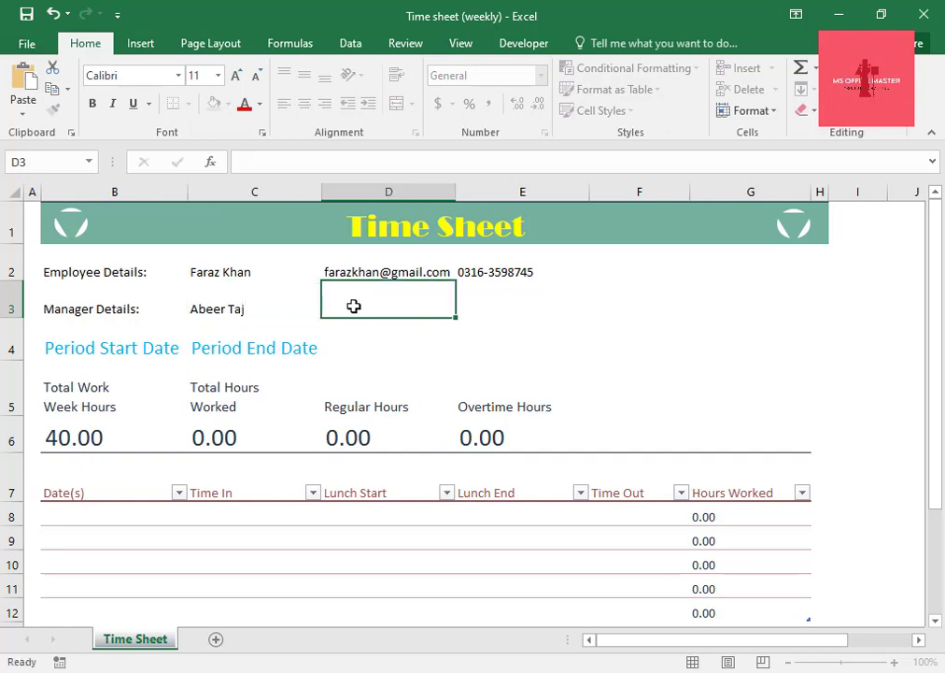
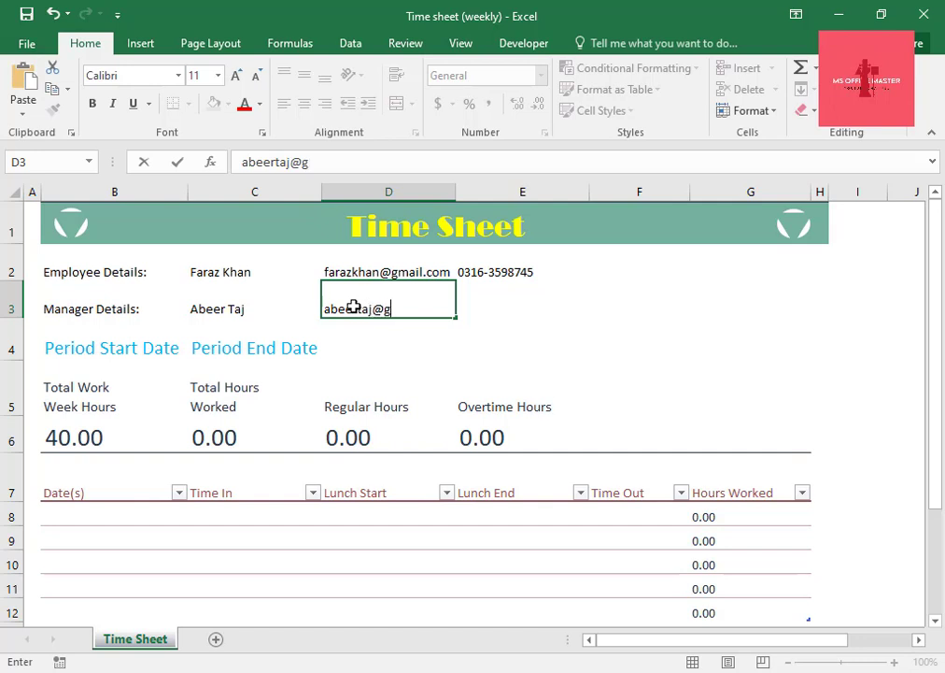
# Enter the manager's phone number in cell E3 of the Manager Details row.
pyautogui.click(499, 303)
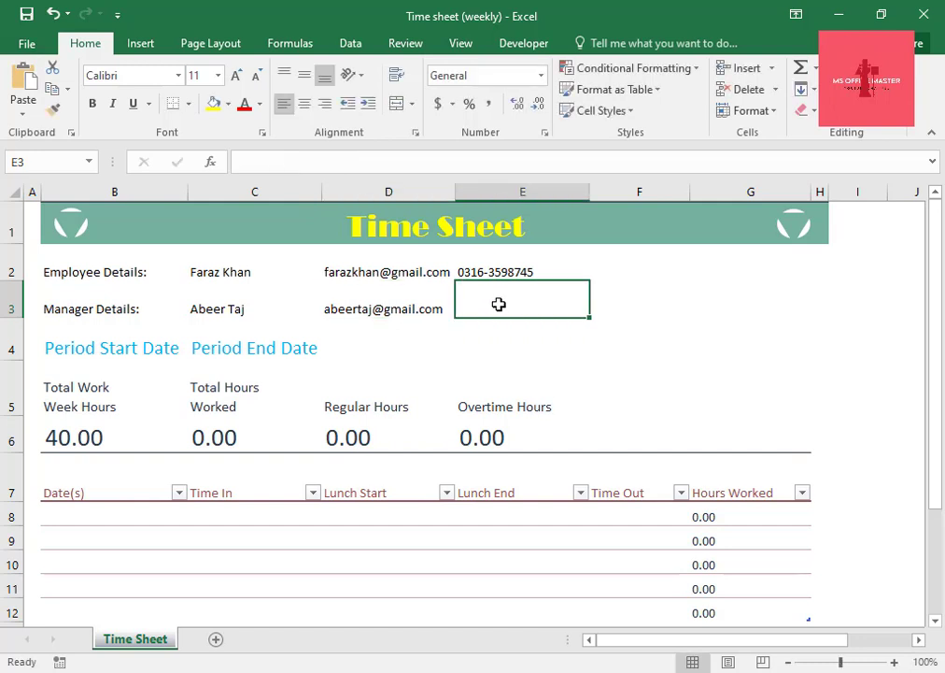
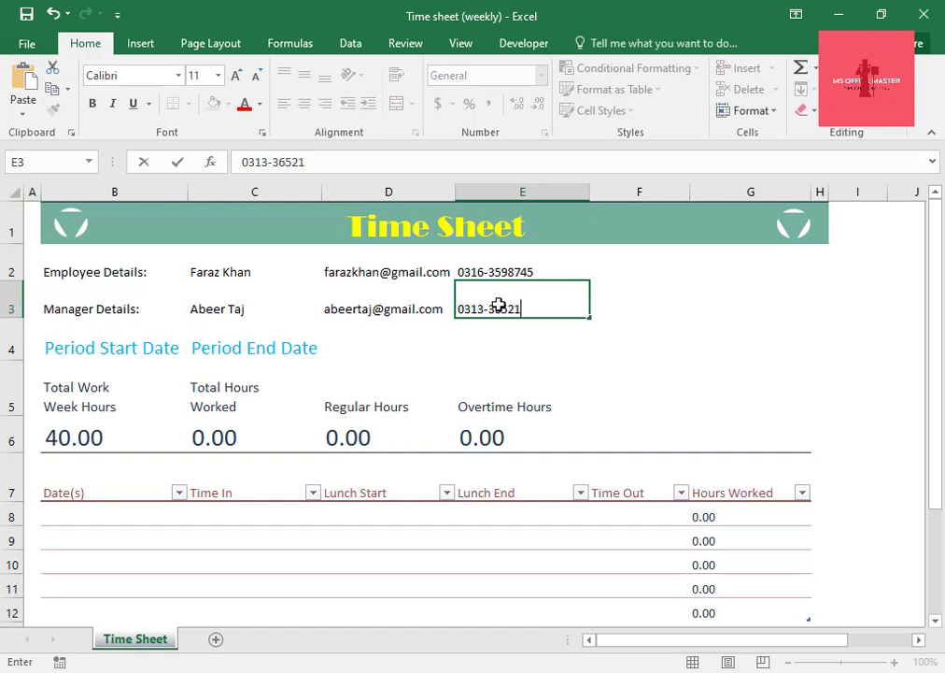
# Check the entry hints on the Period Start Date, Period End Date and Date(s) cells.
pyautogui.click(97, 355)
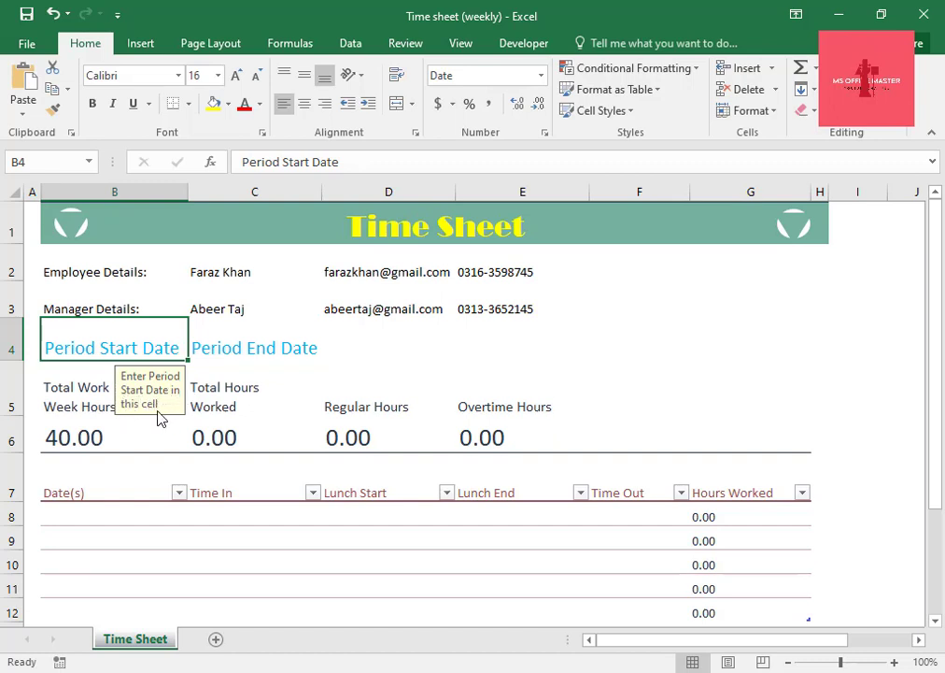
pyautogui.click(238, 342)
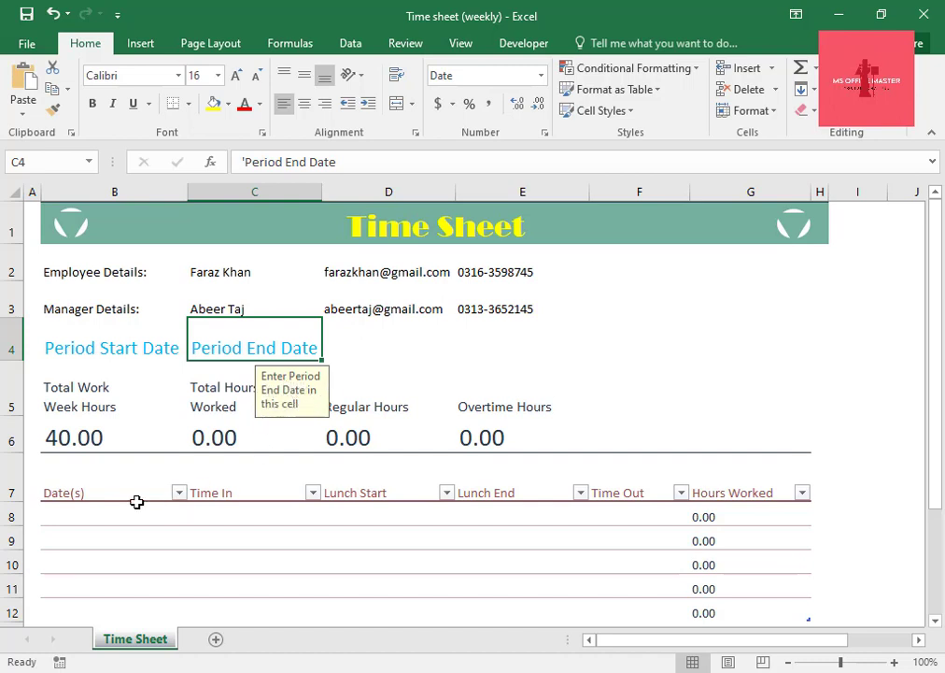
pyautogui.click(82, 493)
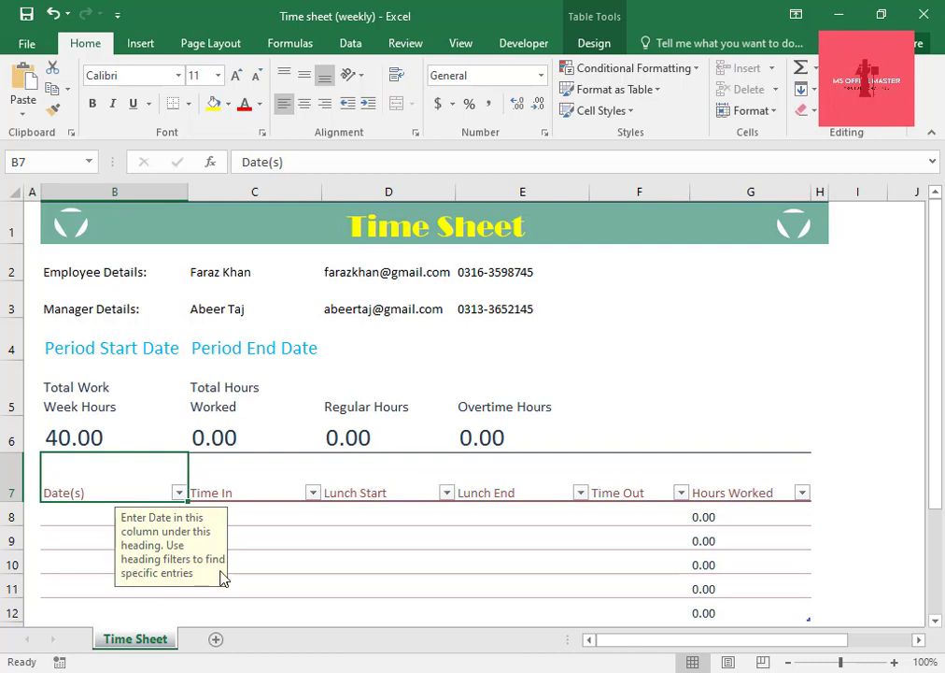
# Enter the date 1/1/2020 in B8, the first row under Date(s), and check the stored full date.
pyautogui.click(68, 519)
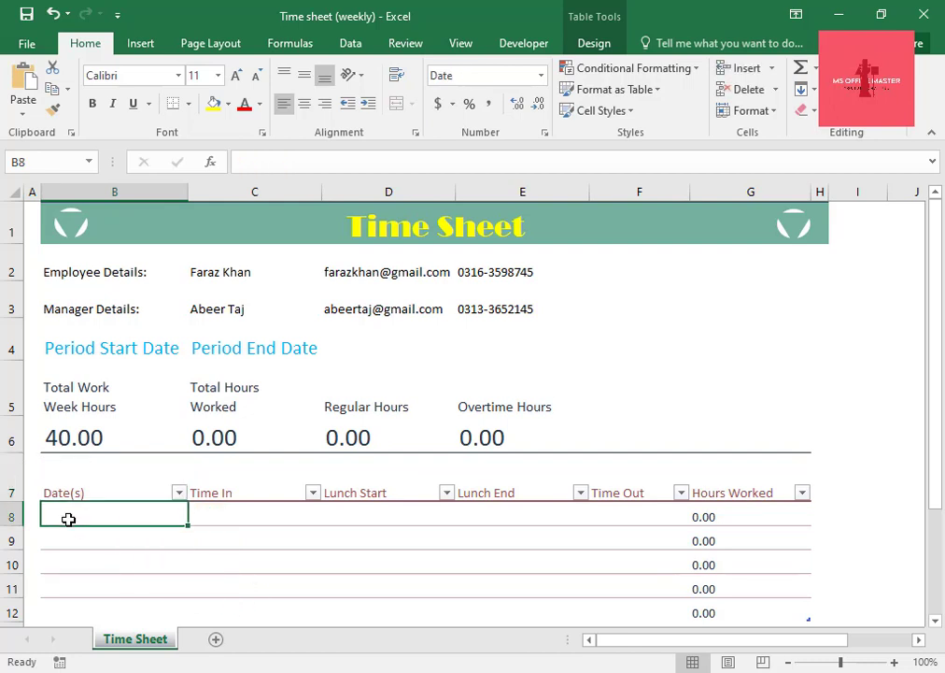
pyautogui.write('1/1/')
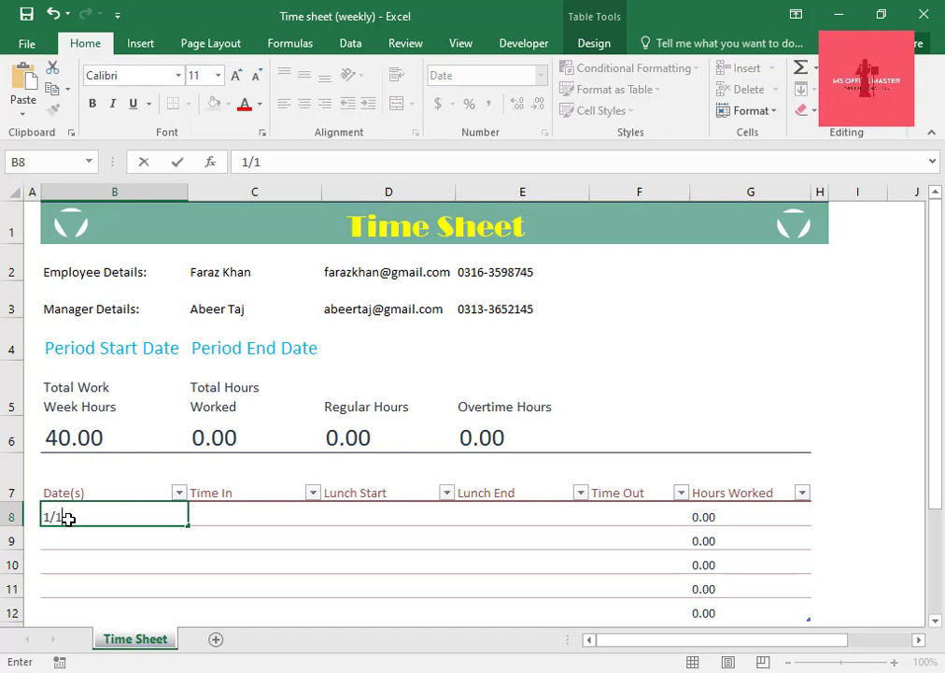
pyautogui.write('2020')
pyautogui.press('Return')
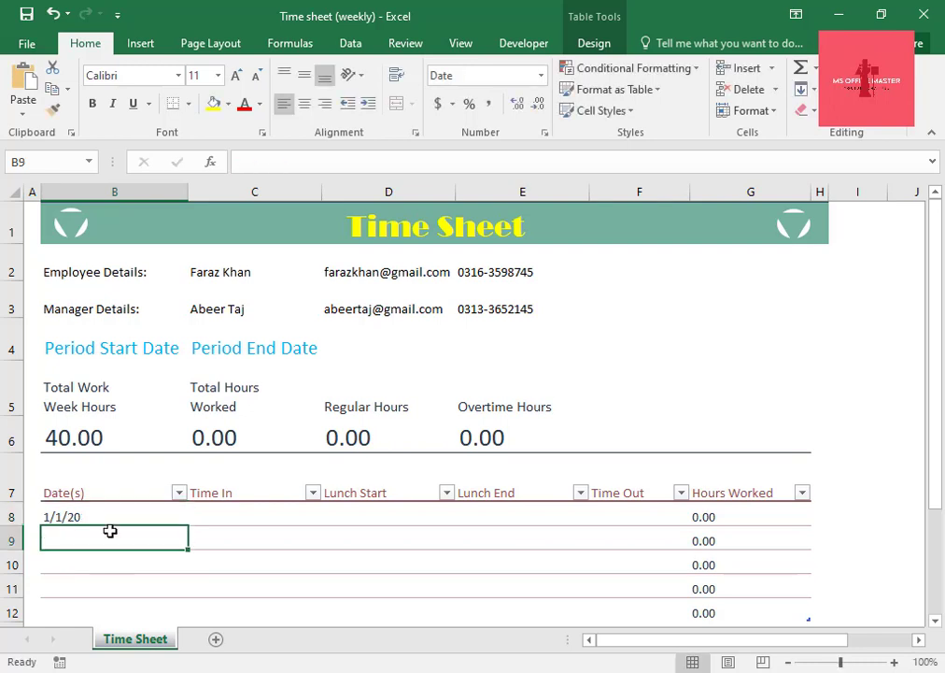
pyautogui.click(112, 512)
pyautogui.doubleClick(113, 513)
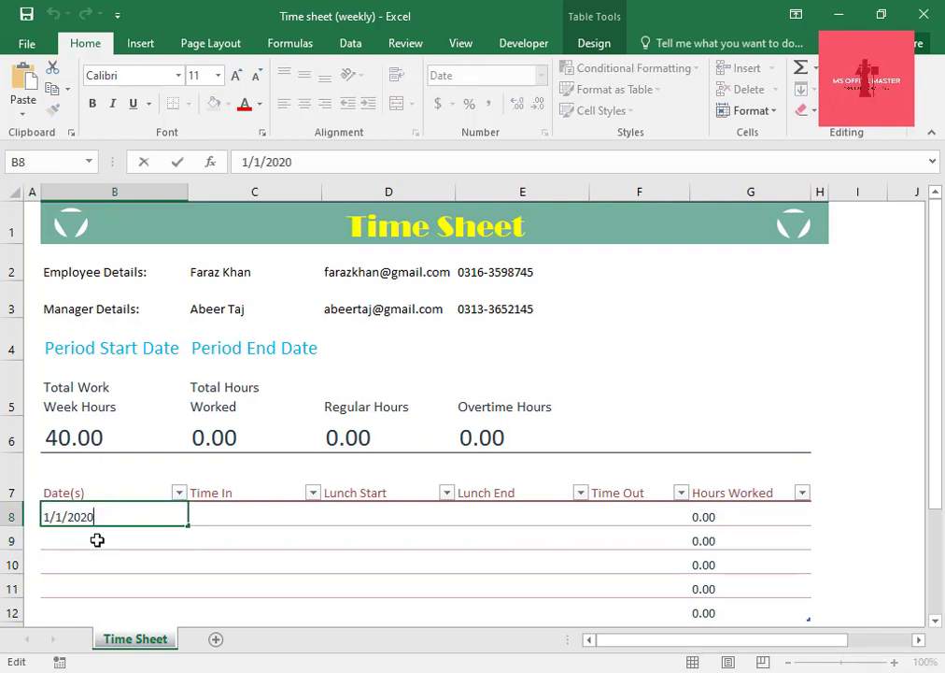
# Enter the date 2/1/2020 in B9 under Date(s) and check the stored full date.
pyautogui.click(97, 540)
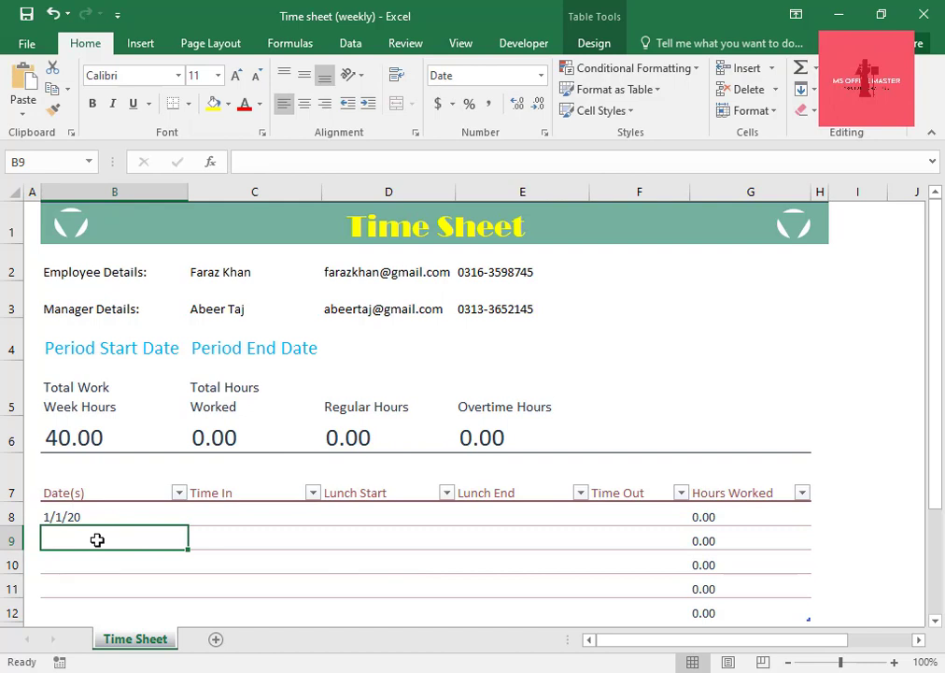
pyautogui.write('2/')
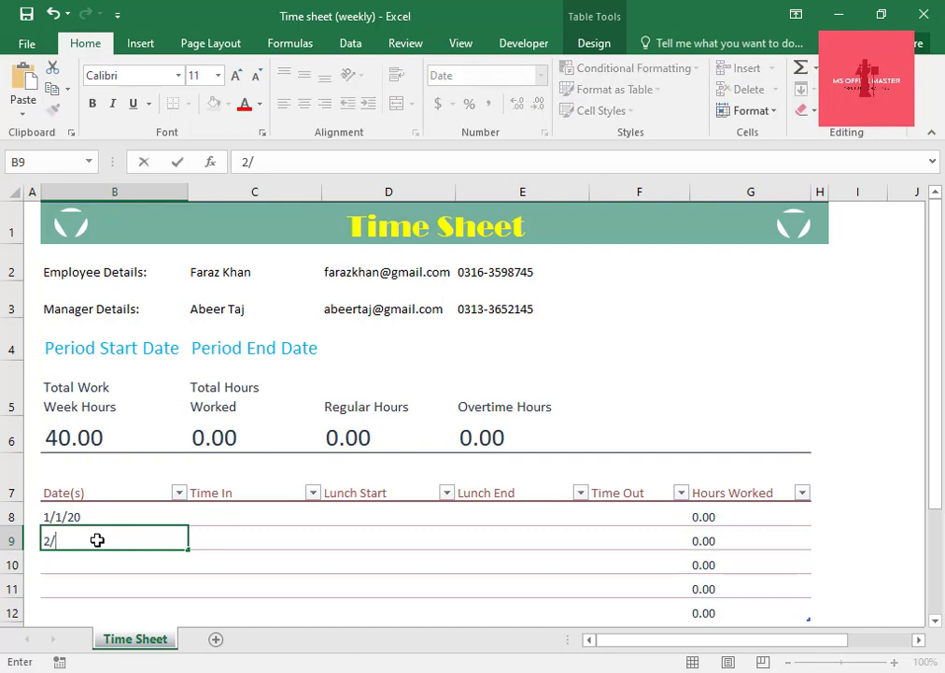
pyautogui.write('1/2020')
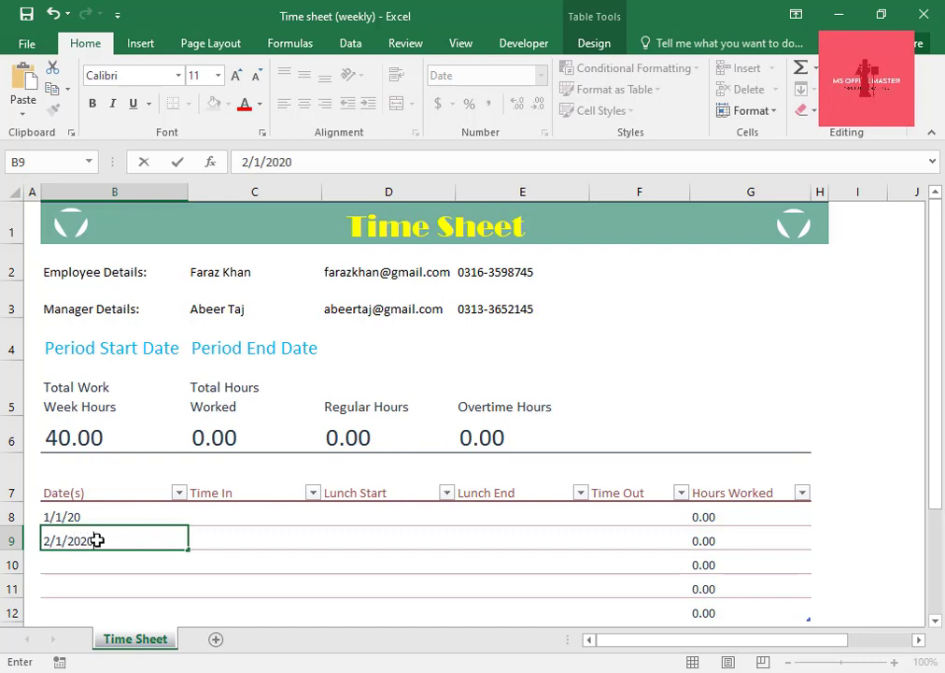
pyautogui.press('Return')
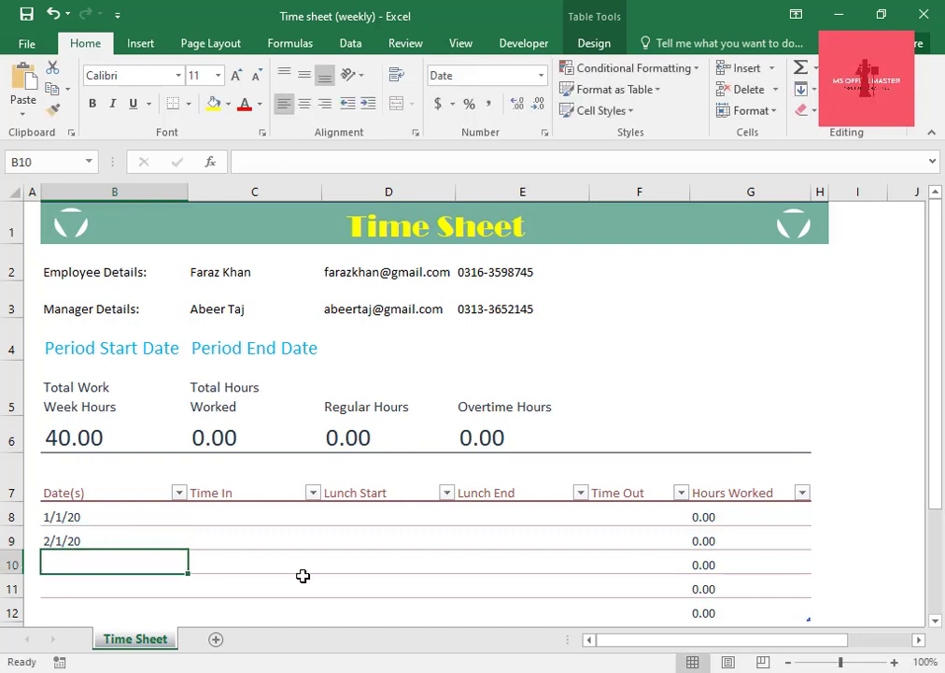
pyautogui.click(125, 537)
pyautogui.doubleClick(125, 537)
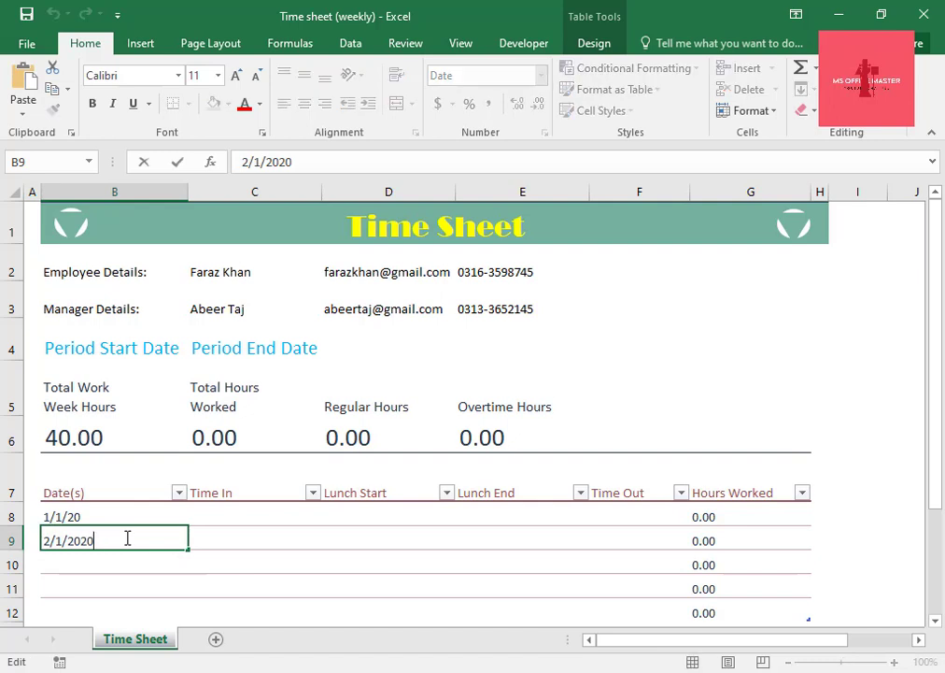
# Enter the date 3/1/2020 in cell B10 of the Date(s) column.
pyautogui.click(126, 560)
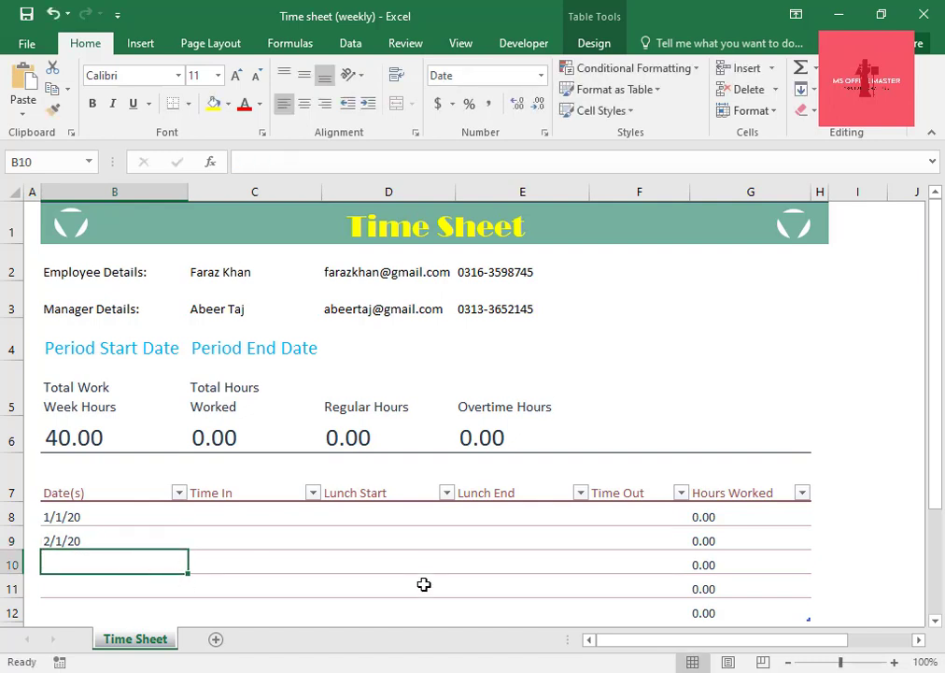
pyautogui.write('3/')
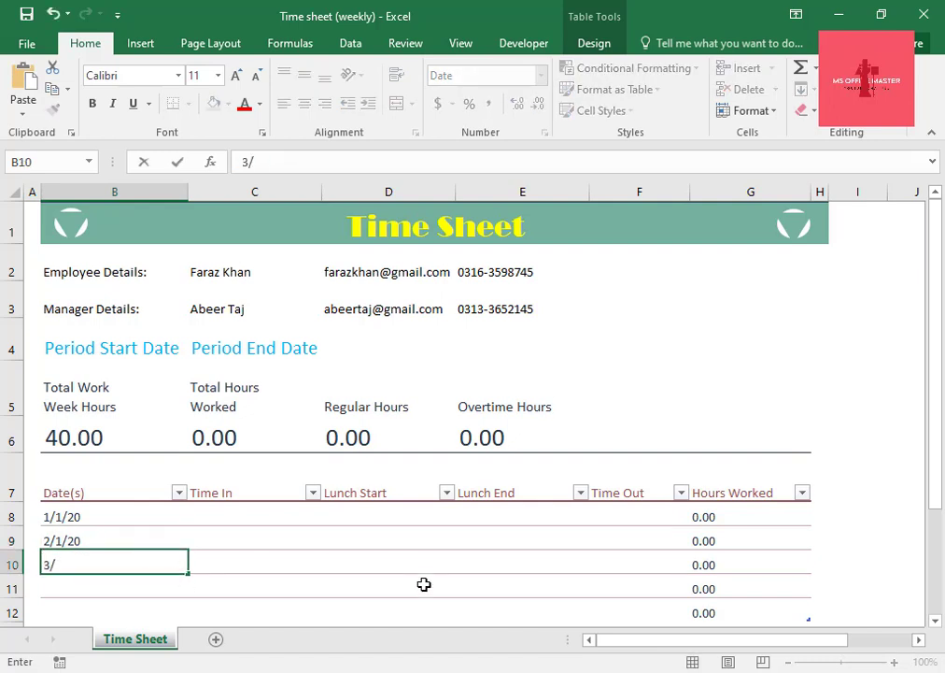
pyautogui.write('1/2020')
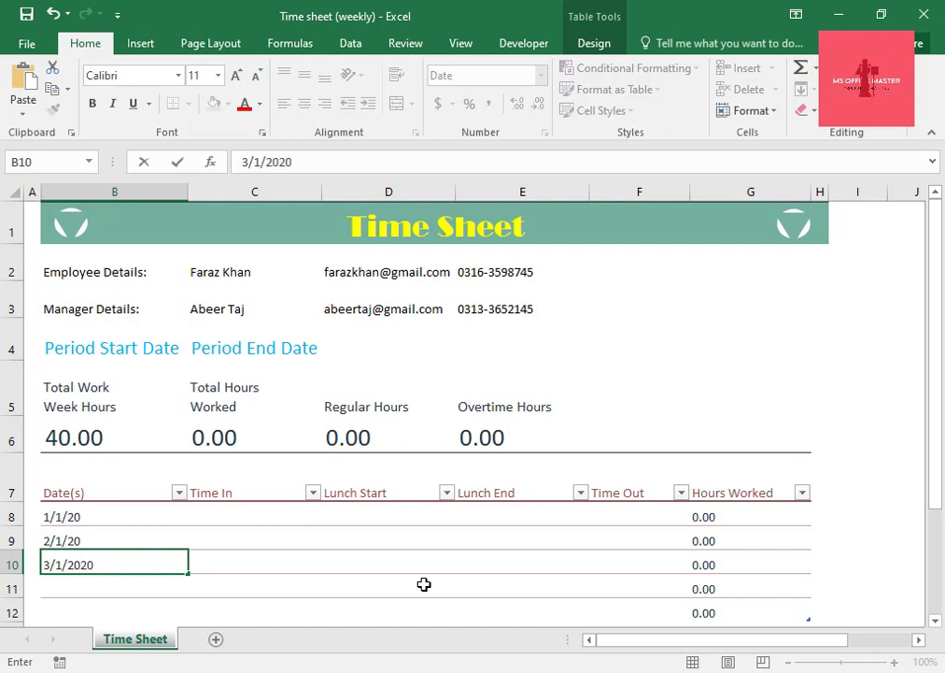
pyautogui.press('Return')
# Enter the date 4/1/2020 in cell B11 of the Date(s) column.
pyautogui.write('4')
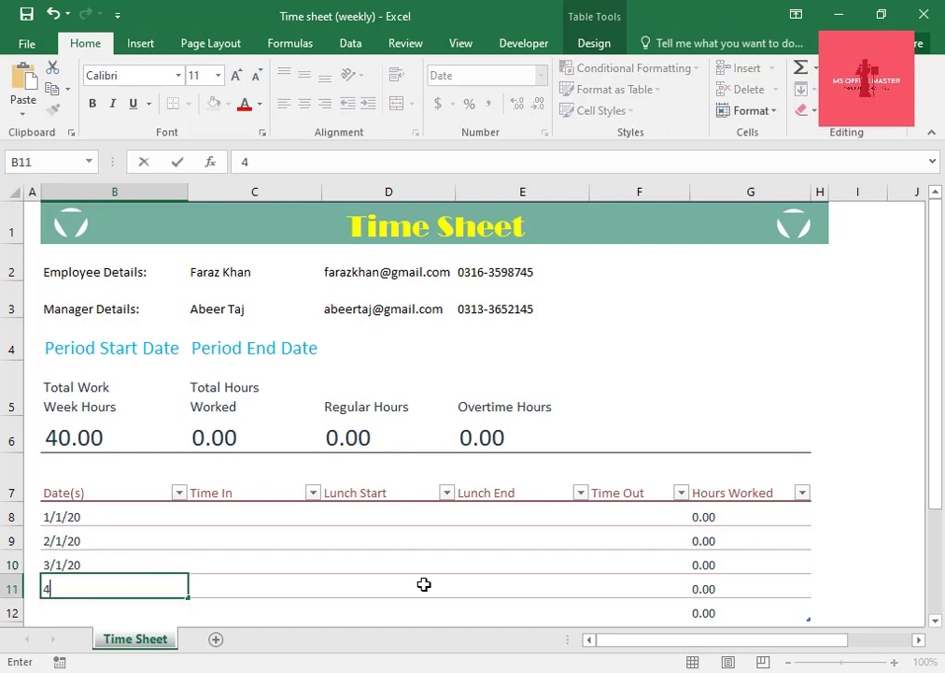
pyautogui.write('/1/2020')
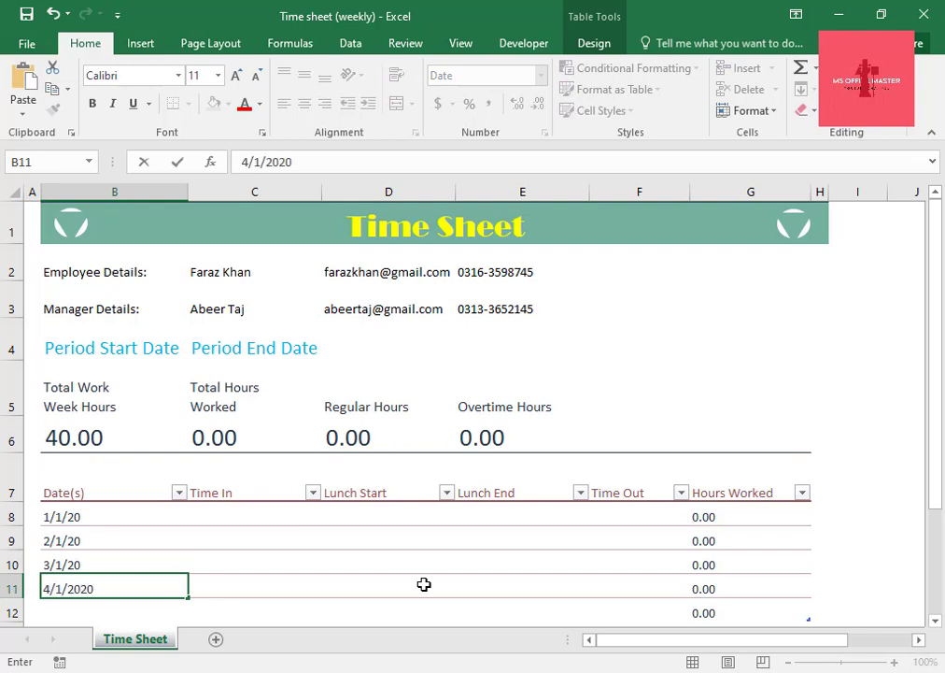
pyautogui.press('Return')
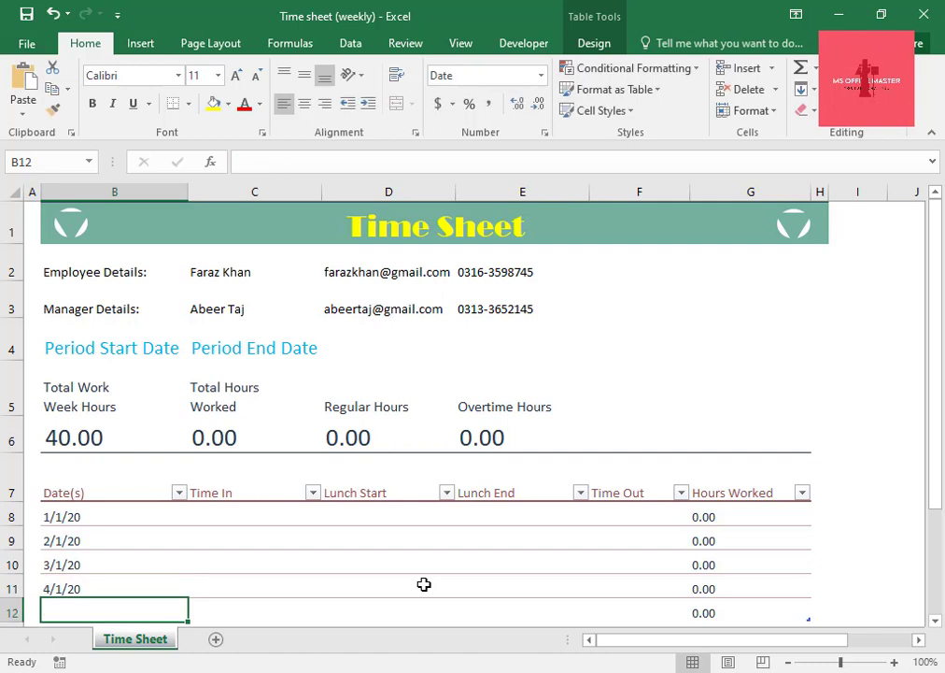
# Enter the date 5/1/2020 in cell B12, the last row of the Date(s) column.
pyautogui.write('5')
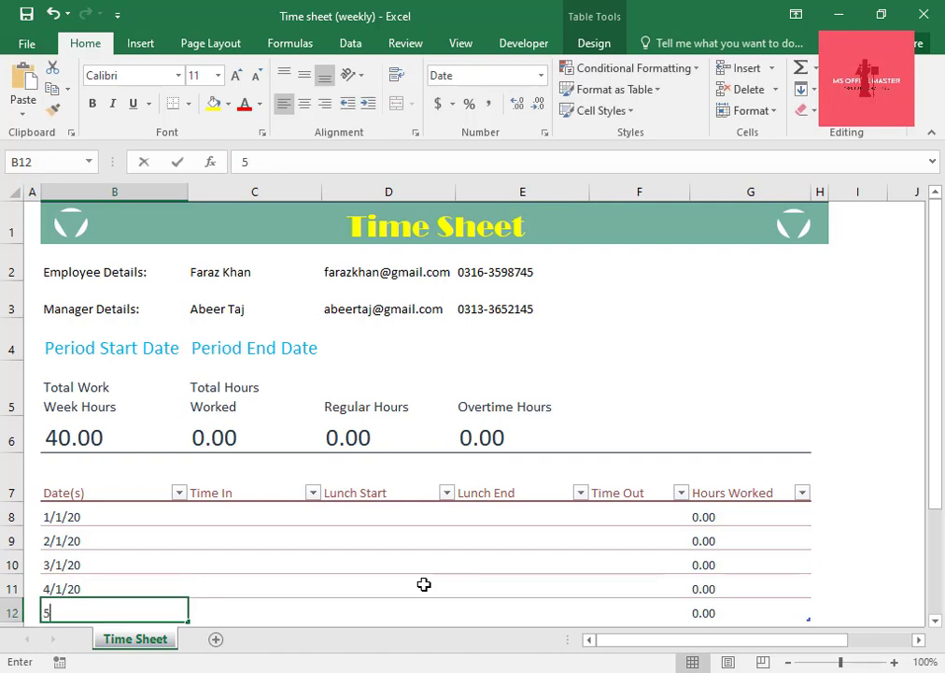
pyautogui.write('/')
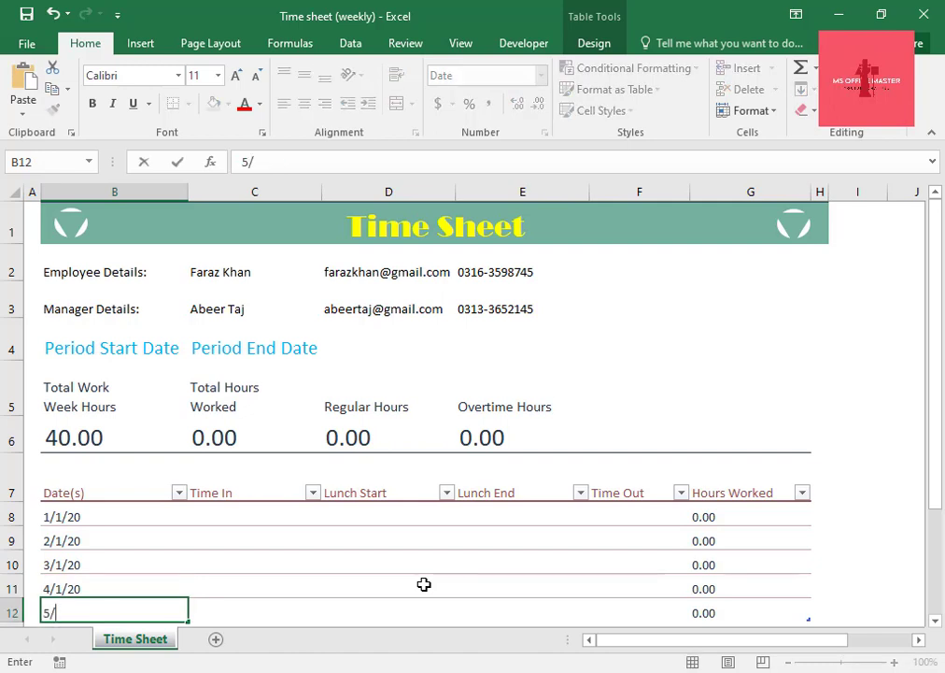
pyautogui.write('1/2020')
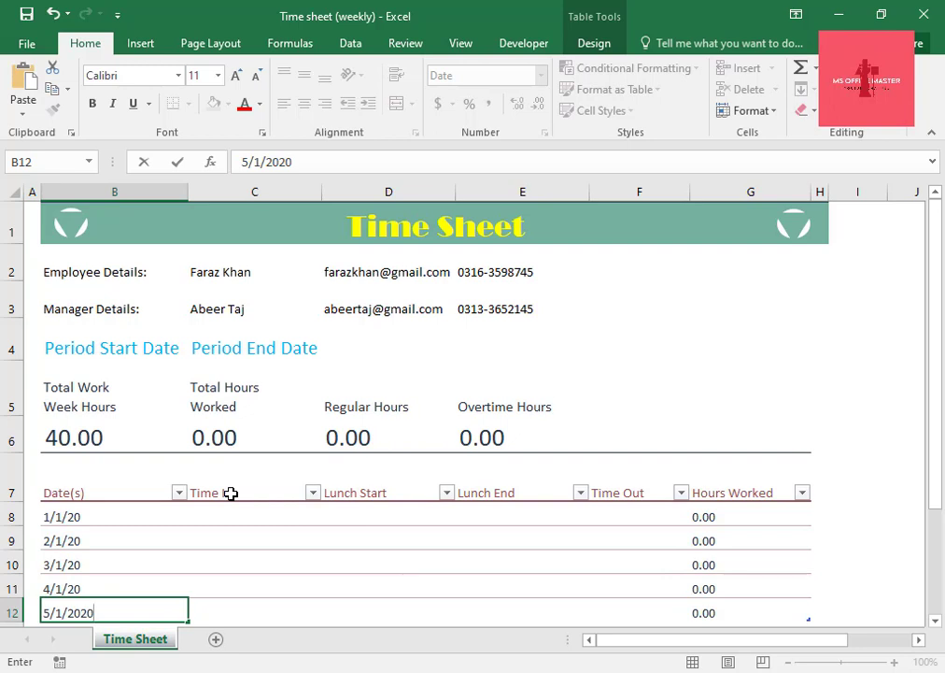
pyautogui.scroll(-1, 232, 530)
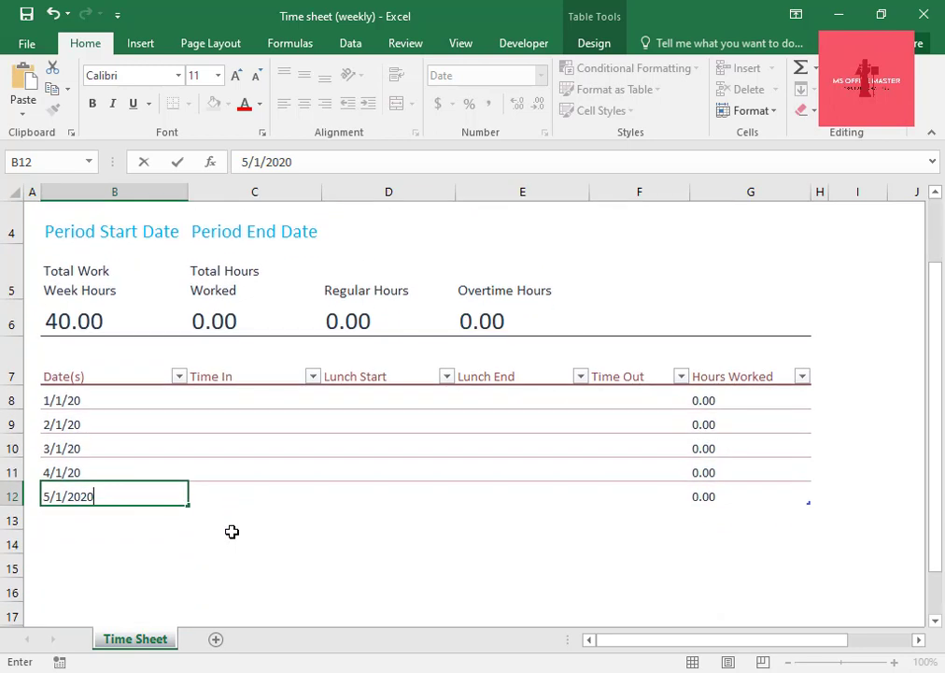
pyautogui.click(215, 372)
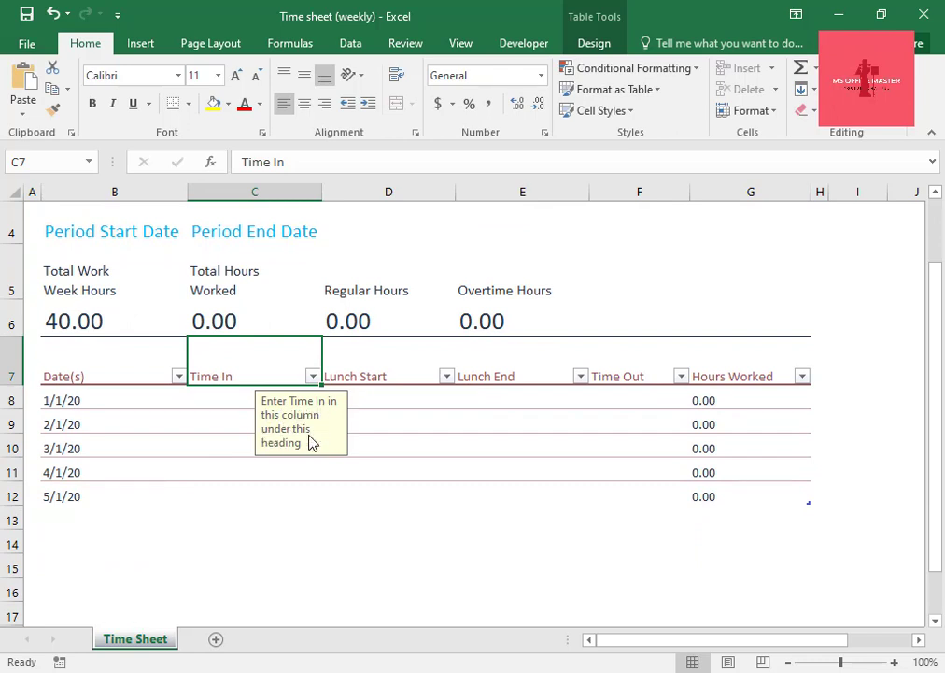
# Enter 8:00 as the Time In for 1/1/20 in cell C8.
pyautogui.click(224, 398)
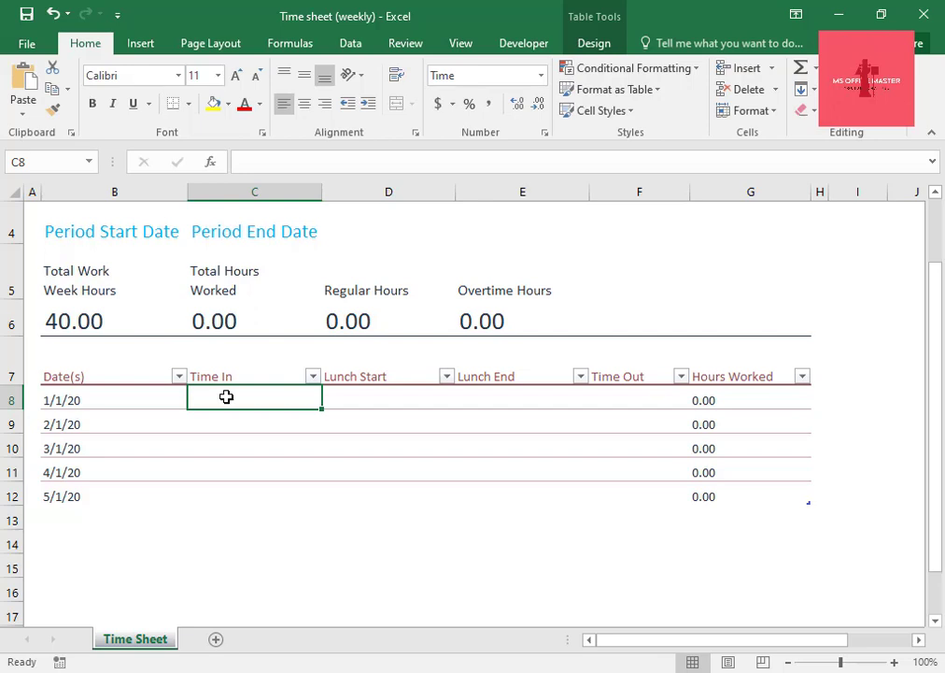
pyautogui.write('8')
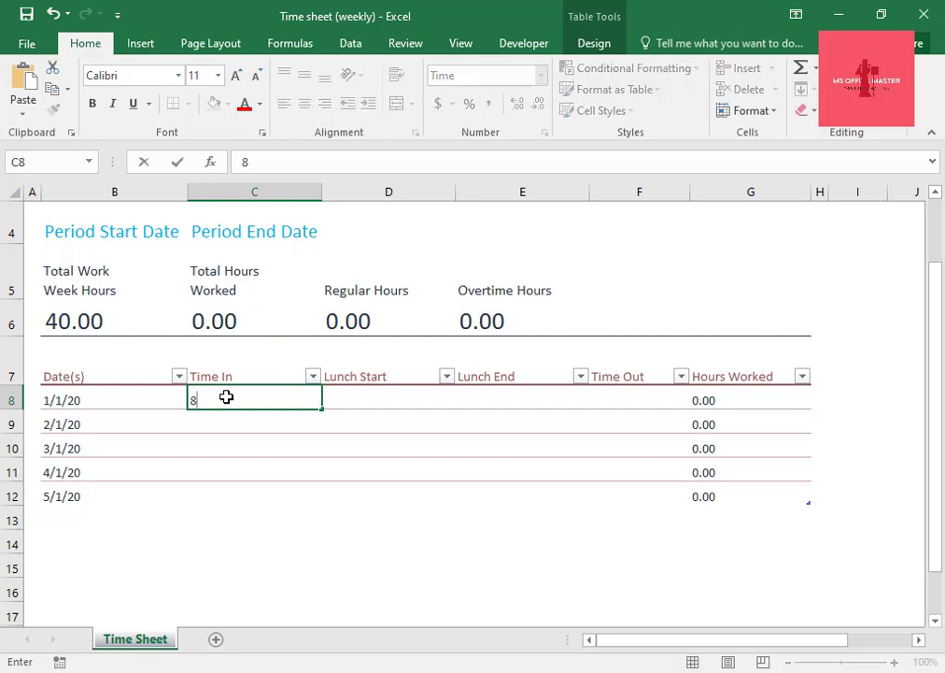
pyautogui.write(':00')
pyautogui.press('Return')
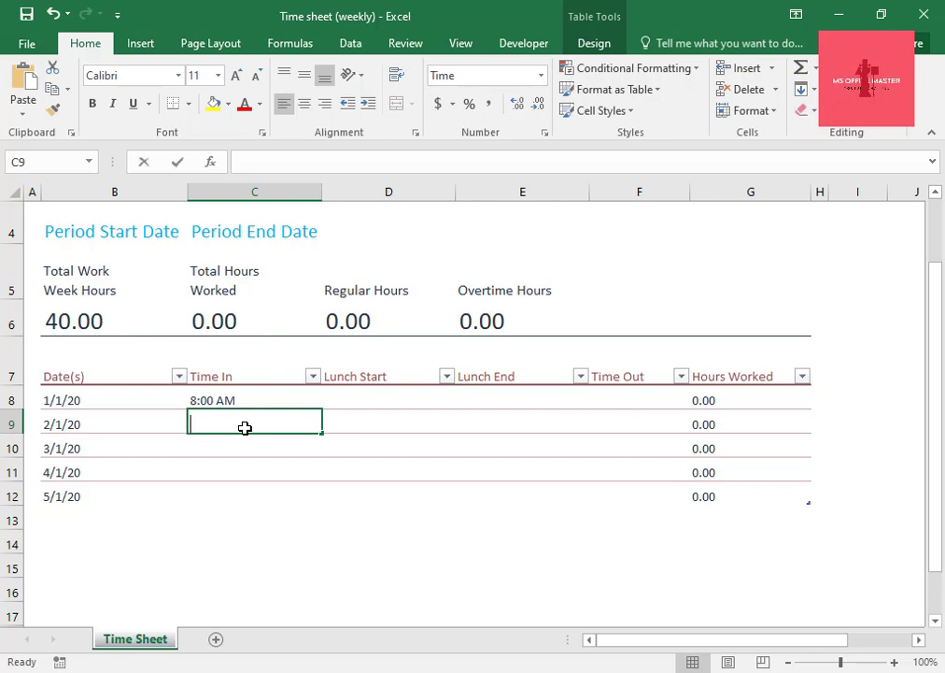
# Enter the Time In values 8:05 in C9 for 2/1/20 and 7:55 in C10 for 3/1/20.
pyautogui.write('8:05')
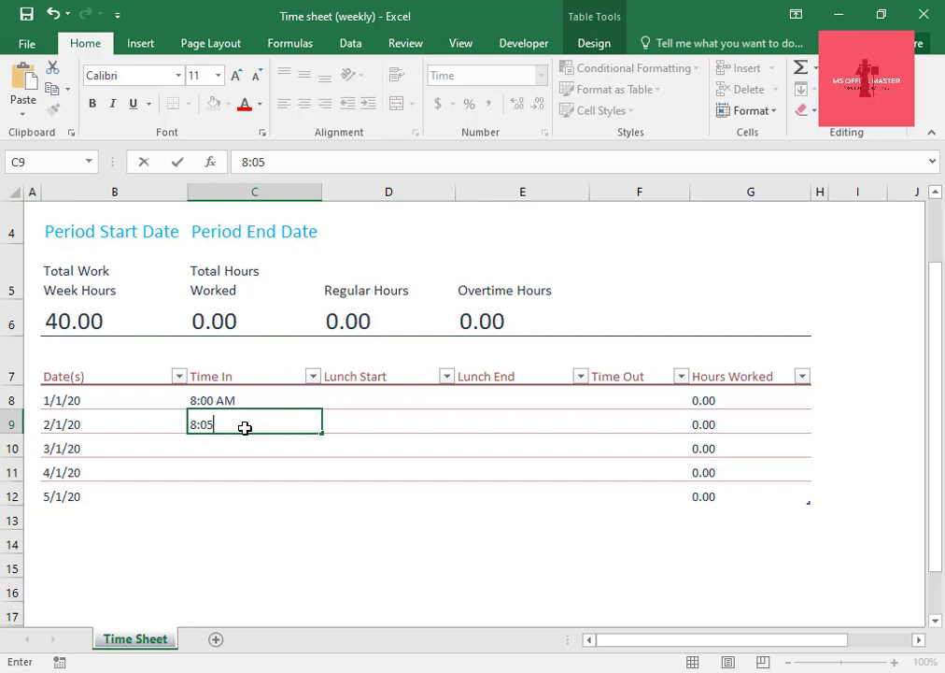
pyautogui.press('Return')
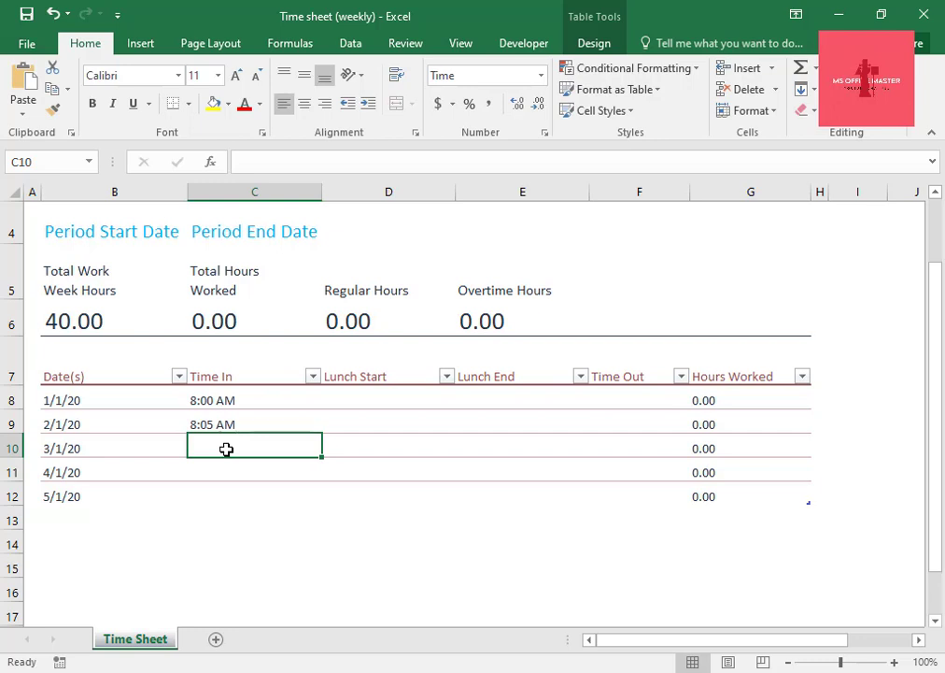
pyautogui.write('7')
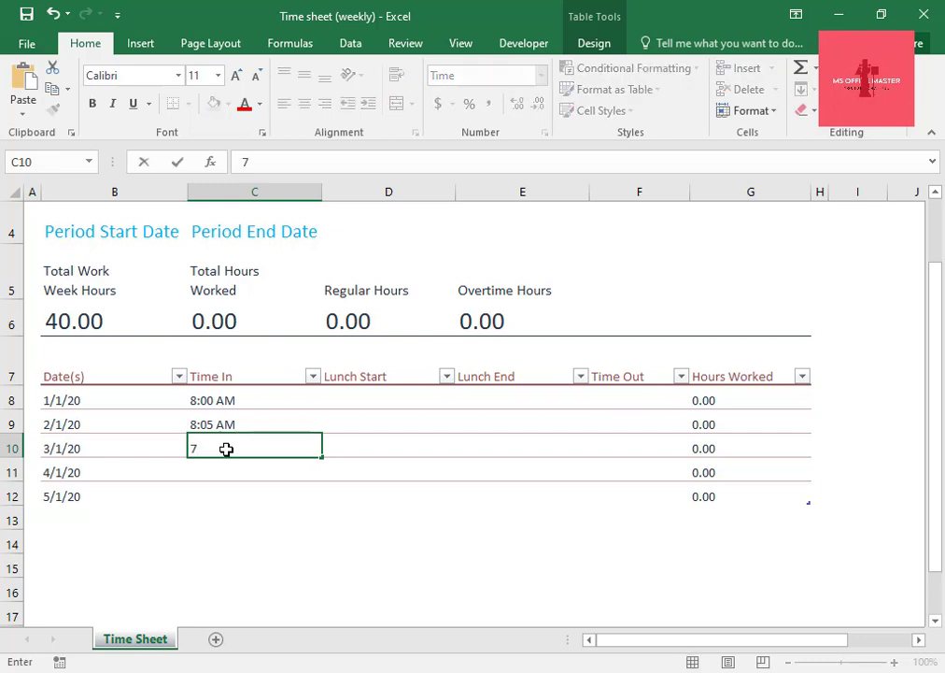
pyautogui.write(':55')
pyautogui.press('Return')
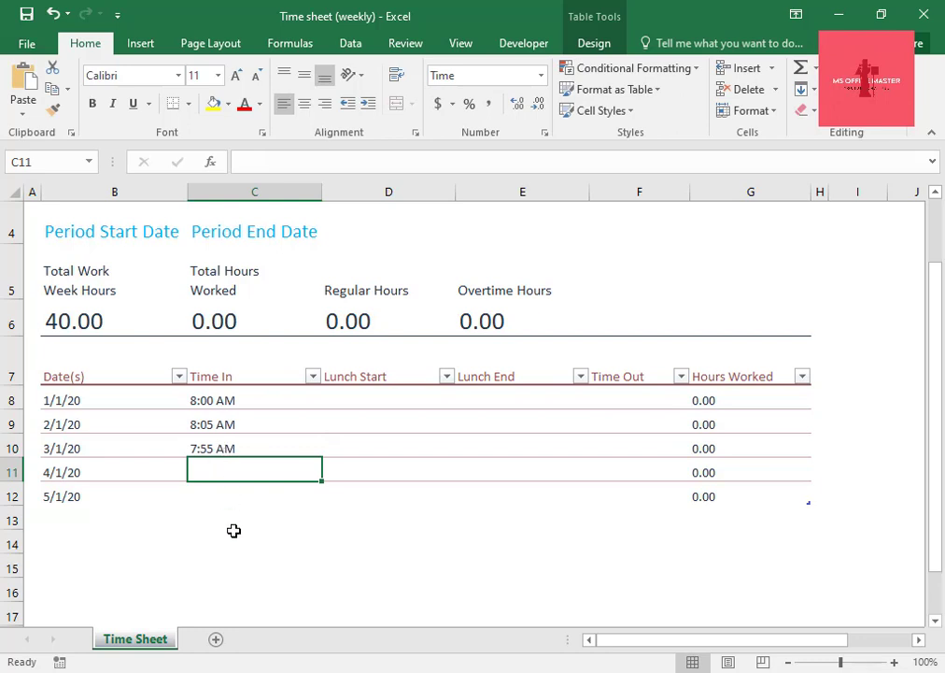
# Enter the Time In values 7:59 in C11 for 4/1/20 and 7:56 in C12 for 5/1/20.
pyautogui.write('7')
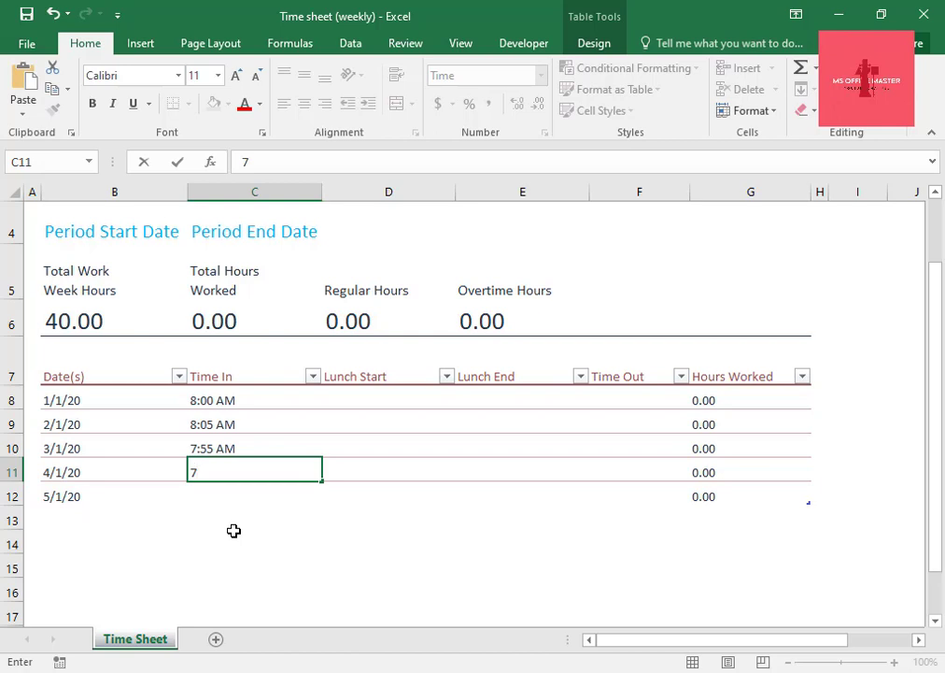
pyautogui.write(':59')
pyautogui.press('Return')
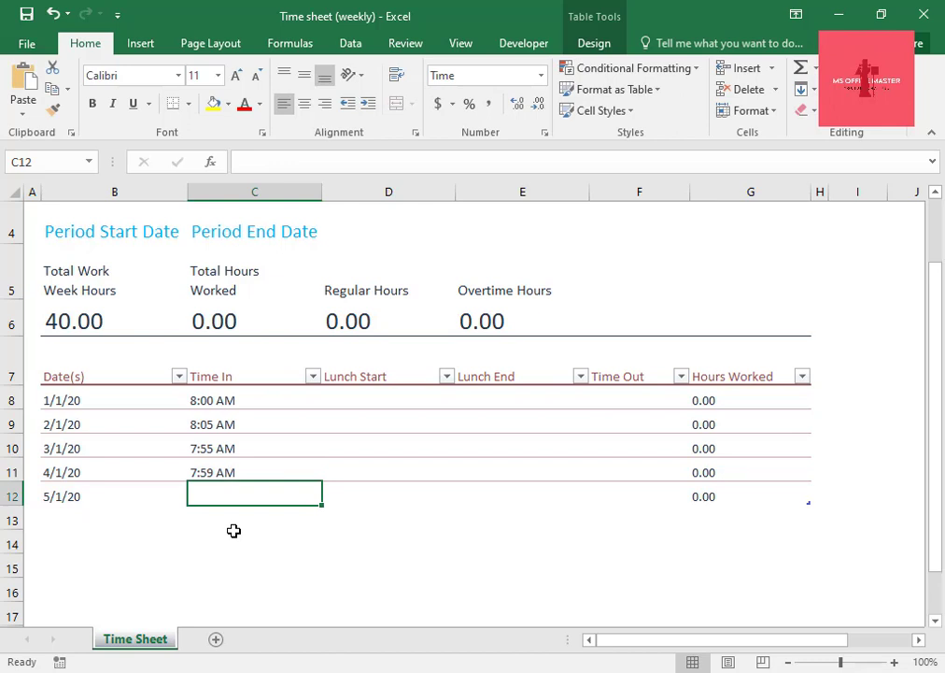
pyautogui.write('7:')
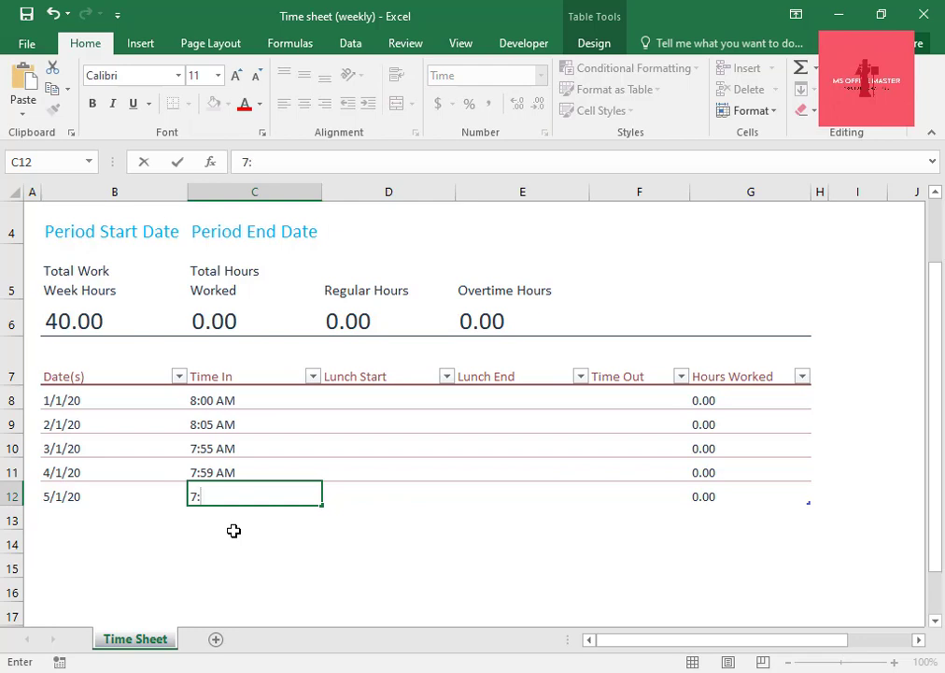
pyautogui.write('56')
pyautogui.click(355, 376)
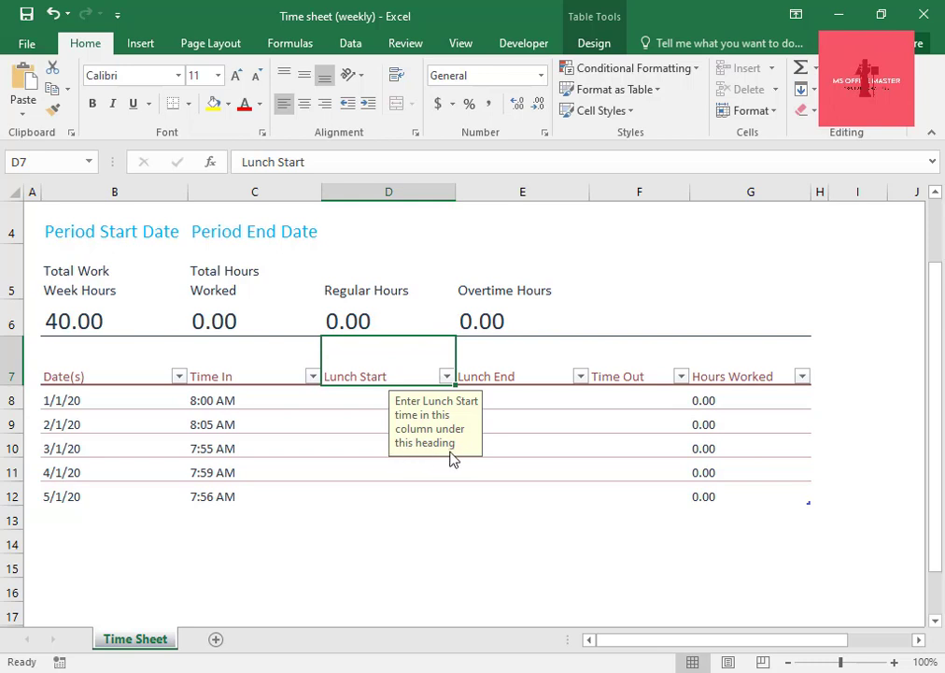
# Enter 11:30 as the Lunch Start time for 1/1/20 in cell D8.
pyautogui.click(353, 397)
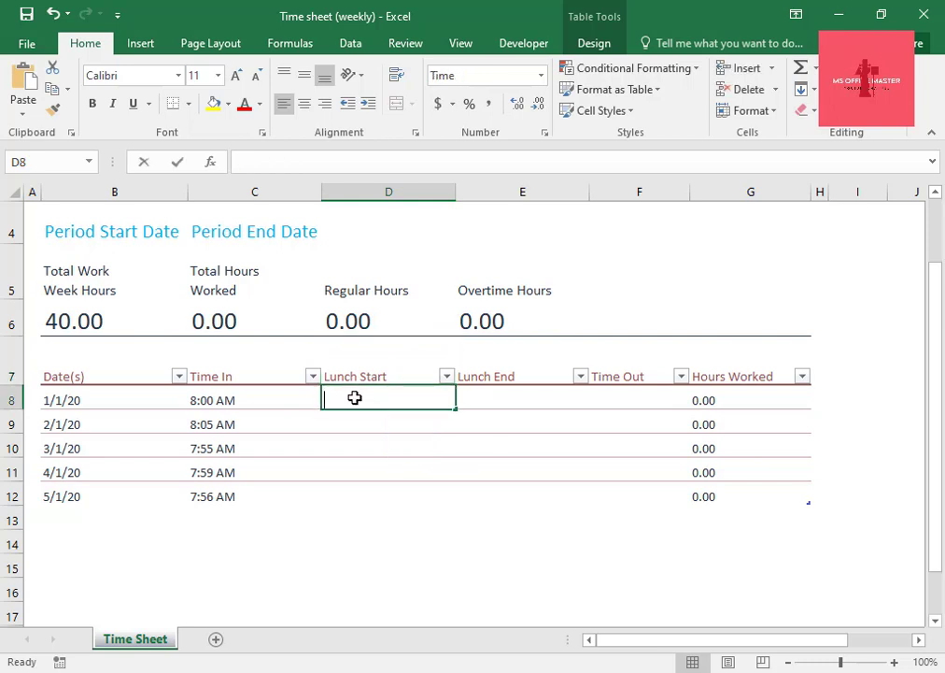
pyautogui.write('11')
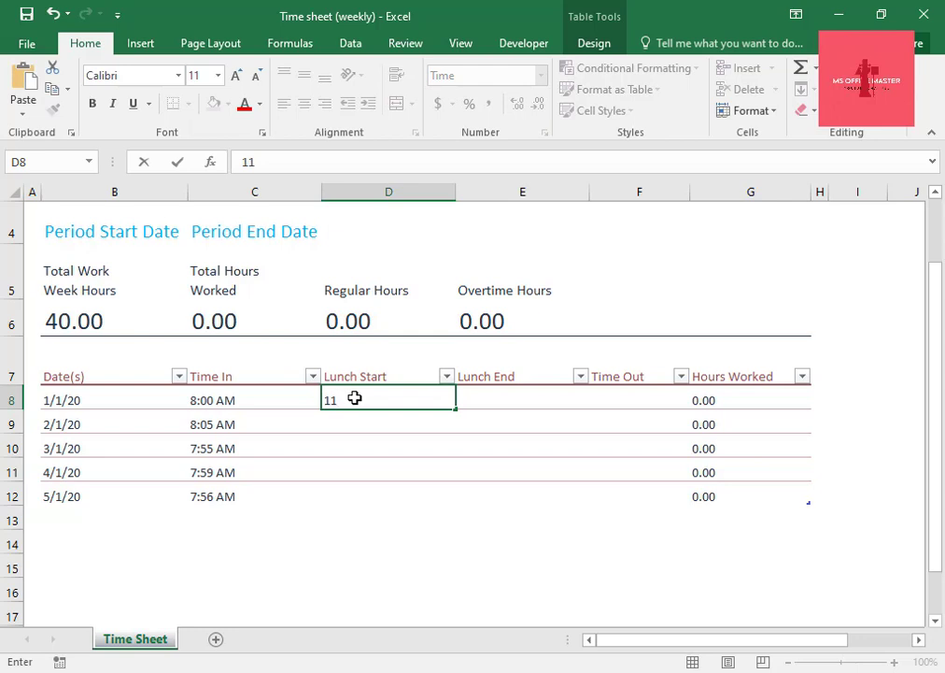
pyautogui.write(':')
pyautogui.write('20')
pyautogui.write('0')
pyautogui.press('BackSpace')
pyautogui.press('BackSpace')
pyautogui.press('BackSpace')
pyautogui.write('30')
pyautogui.press('Return')
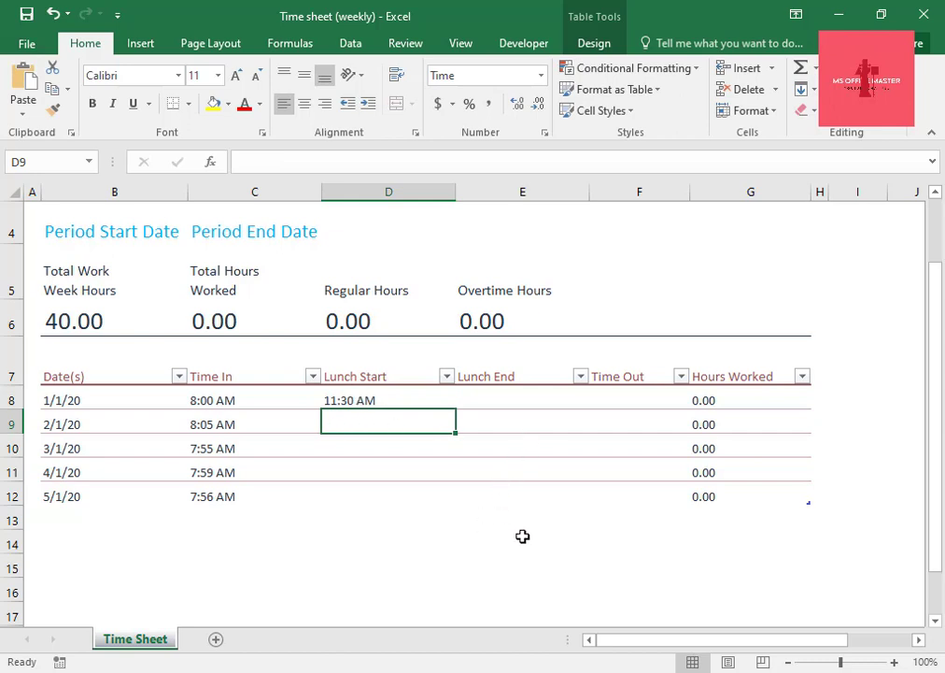
# Enter 11:30 as the Lunch Start time for 2/1/20 and 3/1/20 in cells D9 and D10.
pyautogui.write('11"')
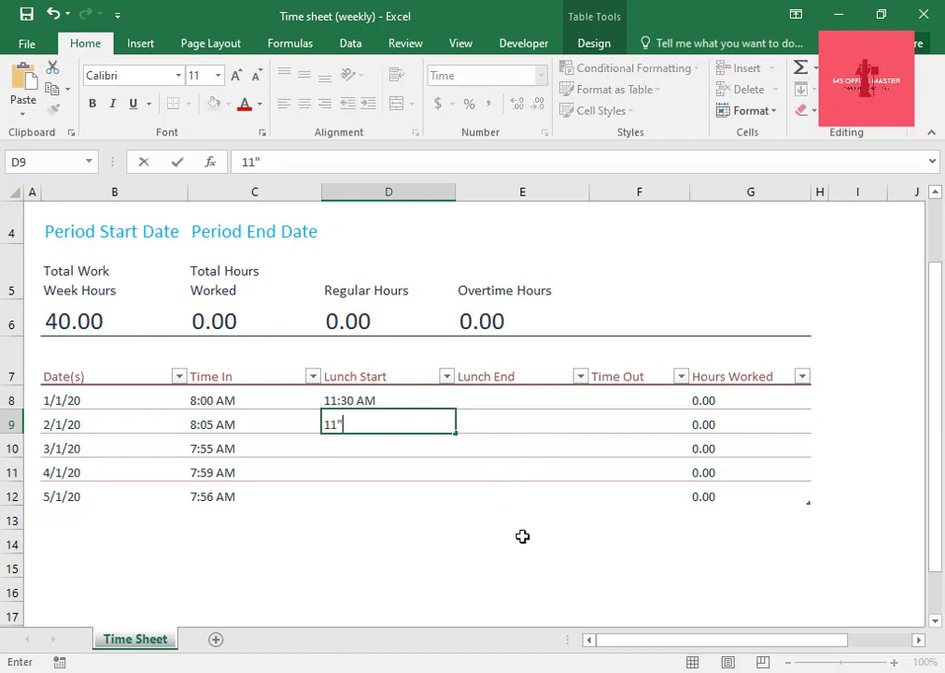
pyautogui.press('BackSpace')
pyautogui.write(':30')
pyautogui.press('Return')
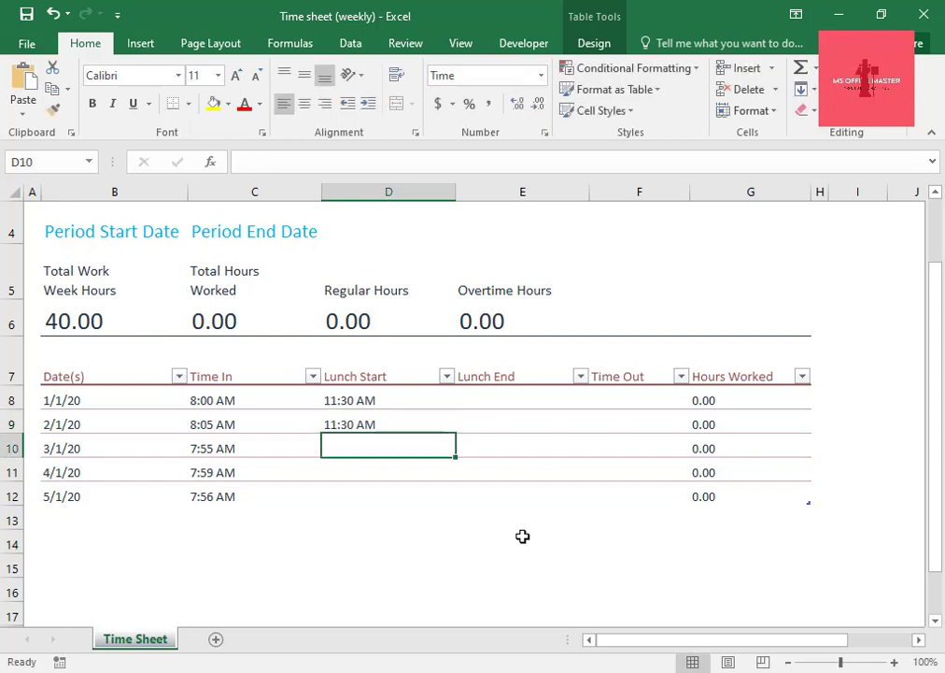
pyautogui.write('11:')
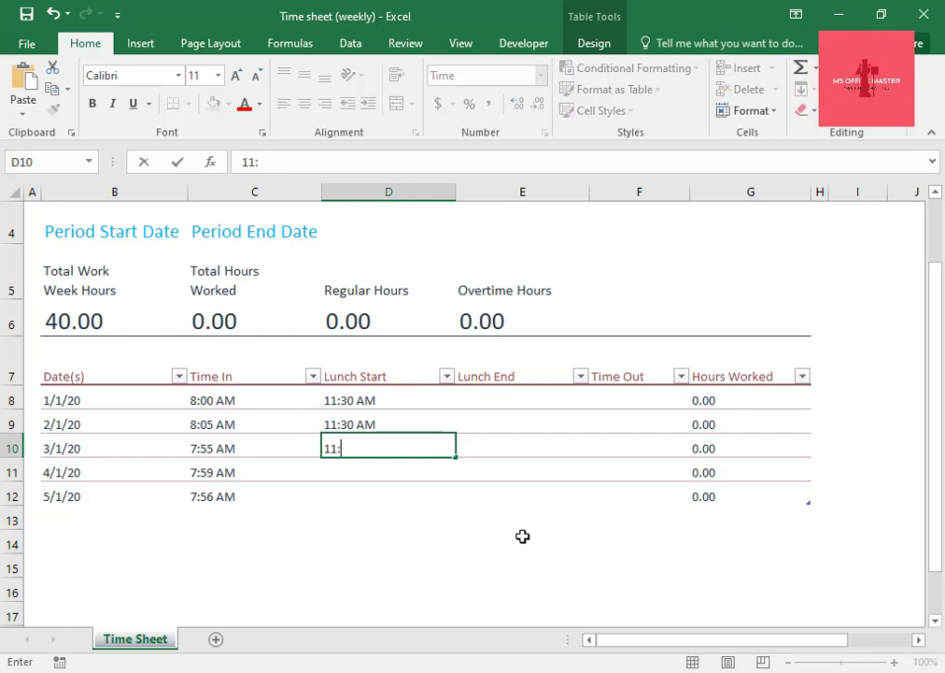
pyautogui.write('30')
pyautogui.press('Return')
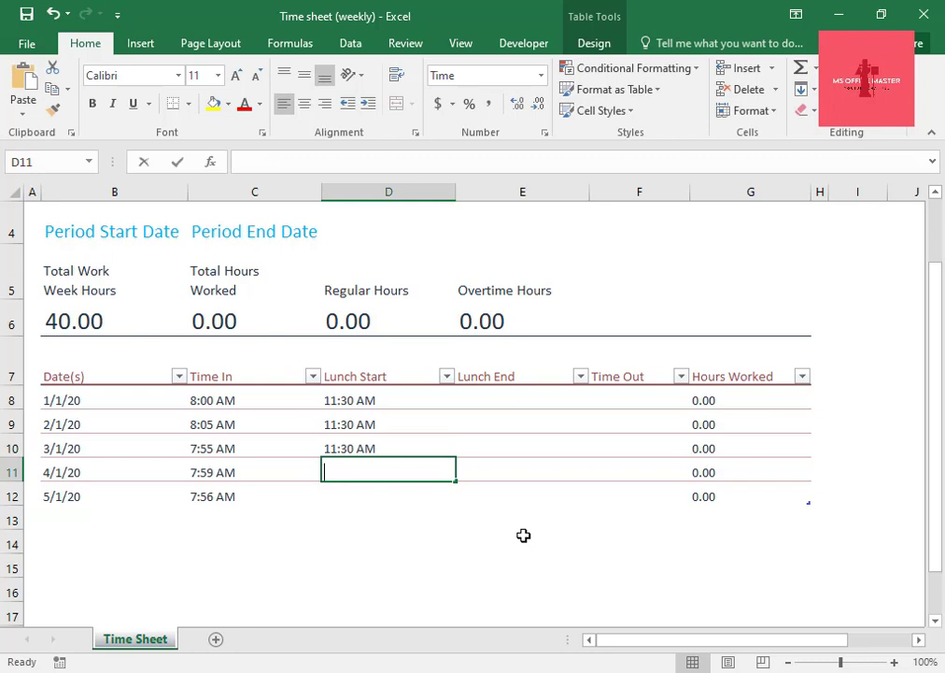
# Enter 11:30 as the Lunch Start time for 4/1/20 and 5/1/20 in cells D11 and D12.
pyautogui.write('11:30')
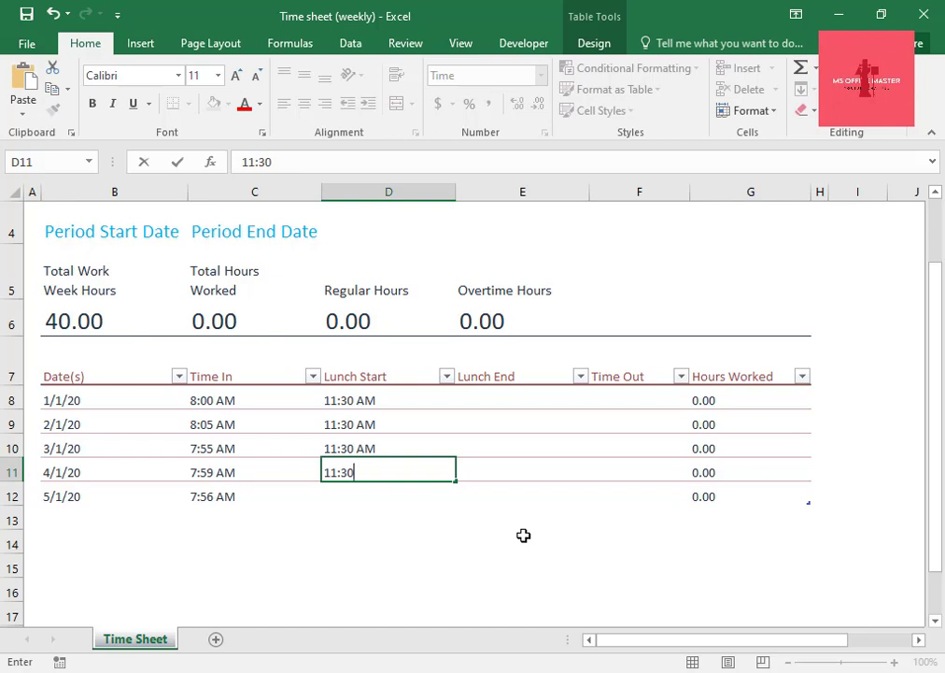
pyautogui.press('Return')
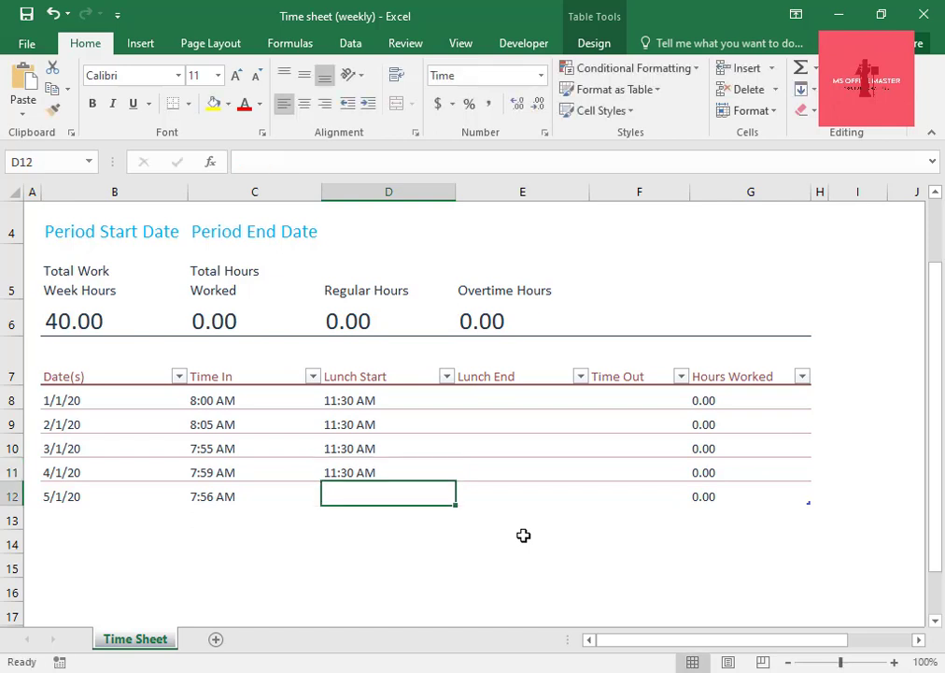
pyautogui.write('11')
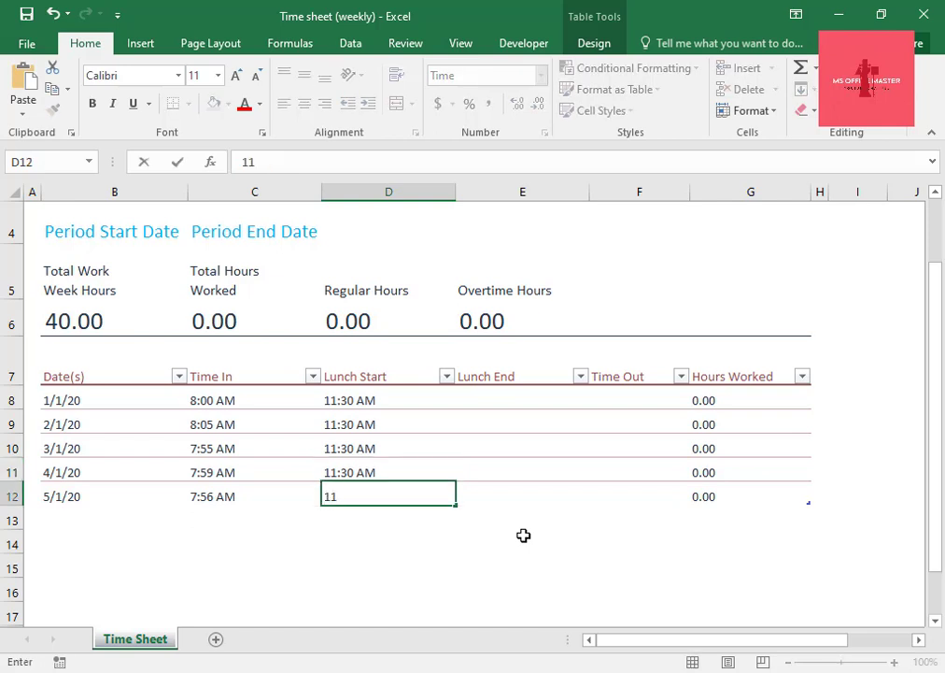
pyautogui.write(':30')
pyautogui.click(487, 373)
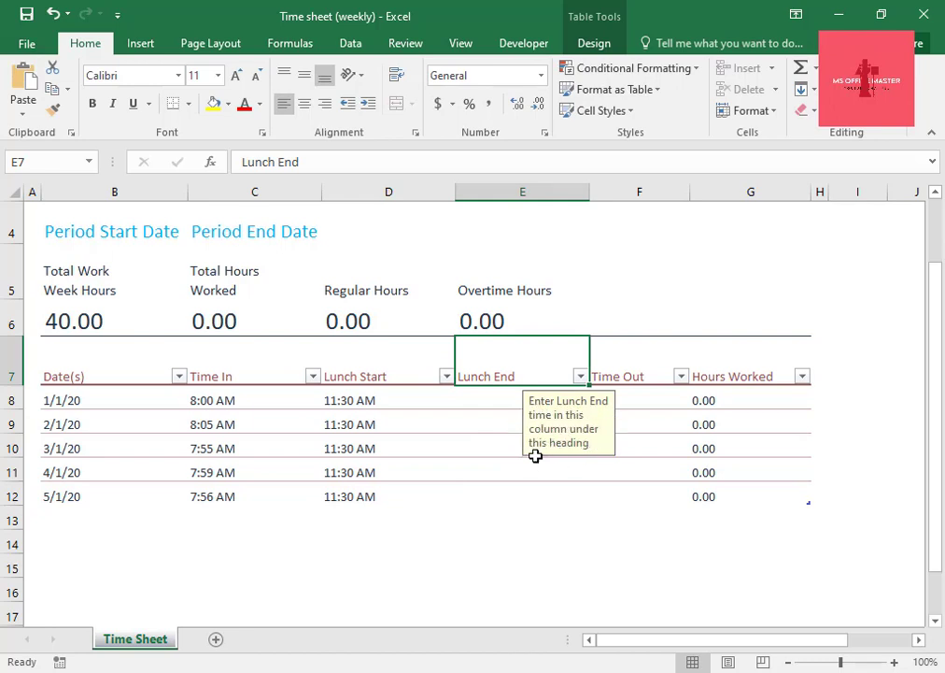
# Enter 12:00 as the Lunch End time for 1/1/20 and 2/1/20 in cells E8 and E9.
pyautogui.click(489, 400)
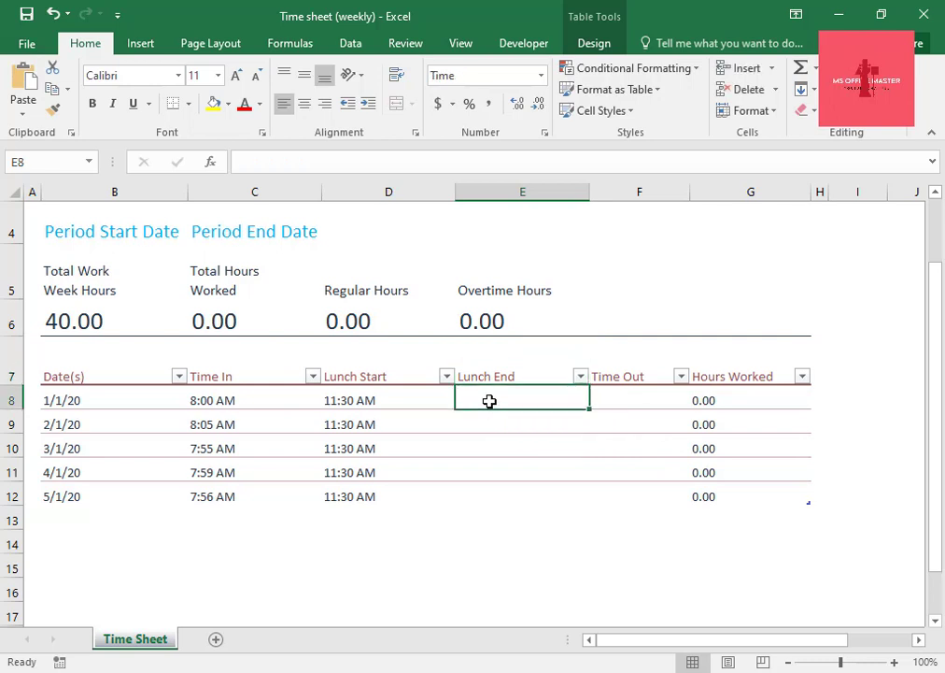
pyautogui.write('12')
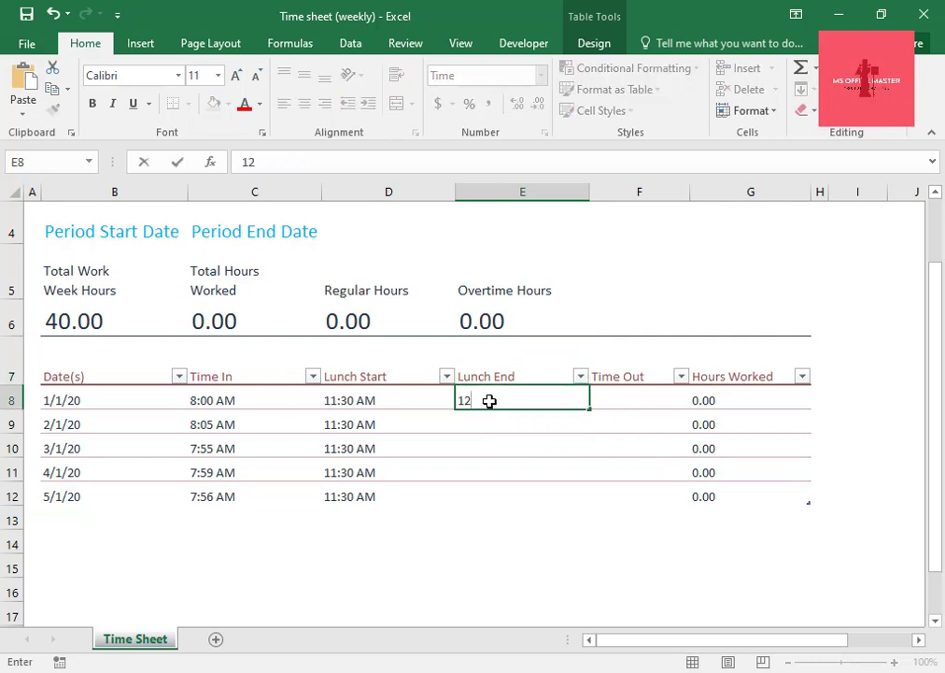
pyautogui.write(':00')
pyautogui.press('Return')
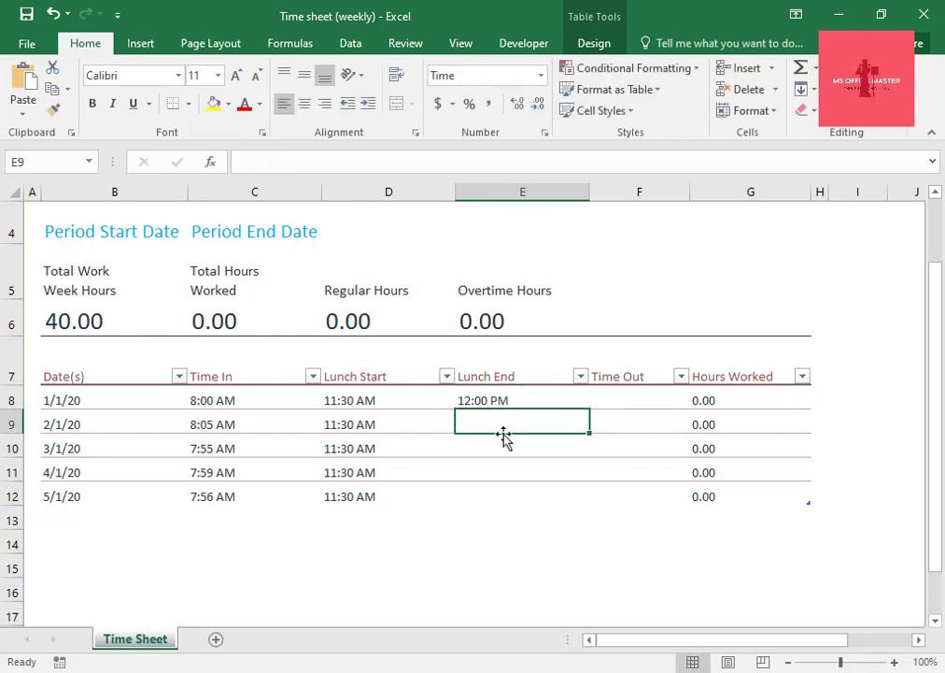
pyautogui.write('1')
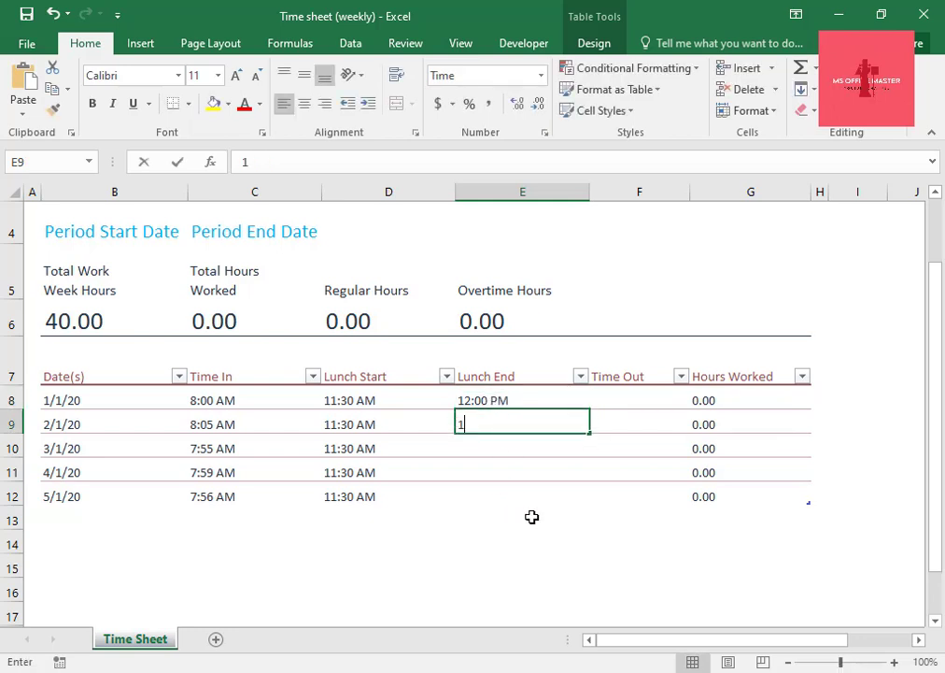
pyautogui.write('2:')
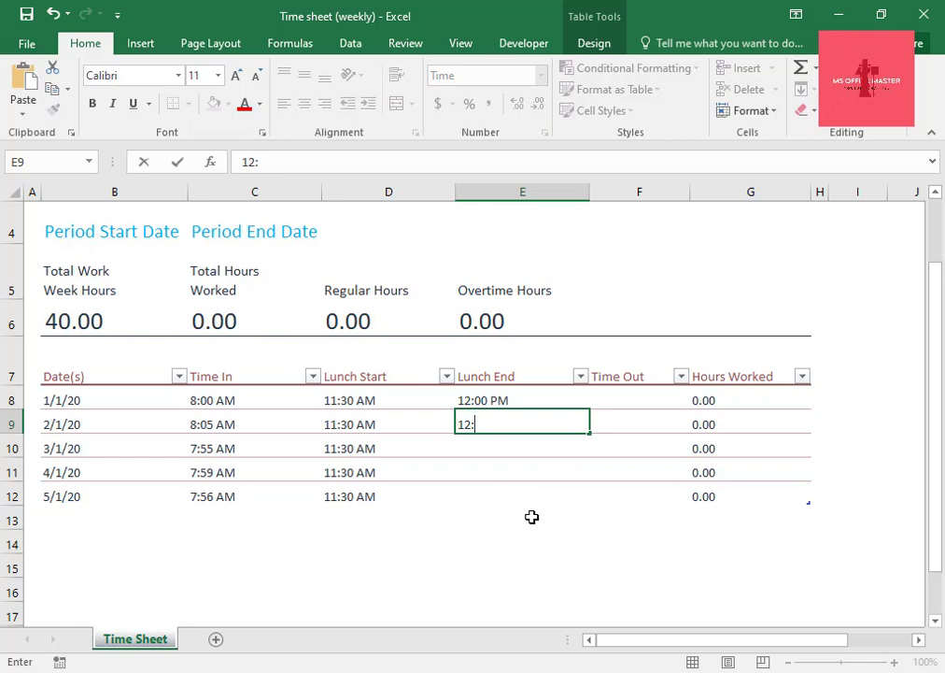
pyautogui.write('00')
pyautogui.press('Return')
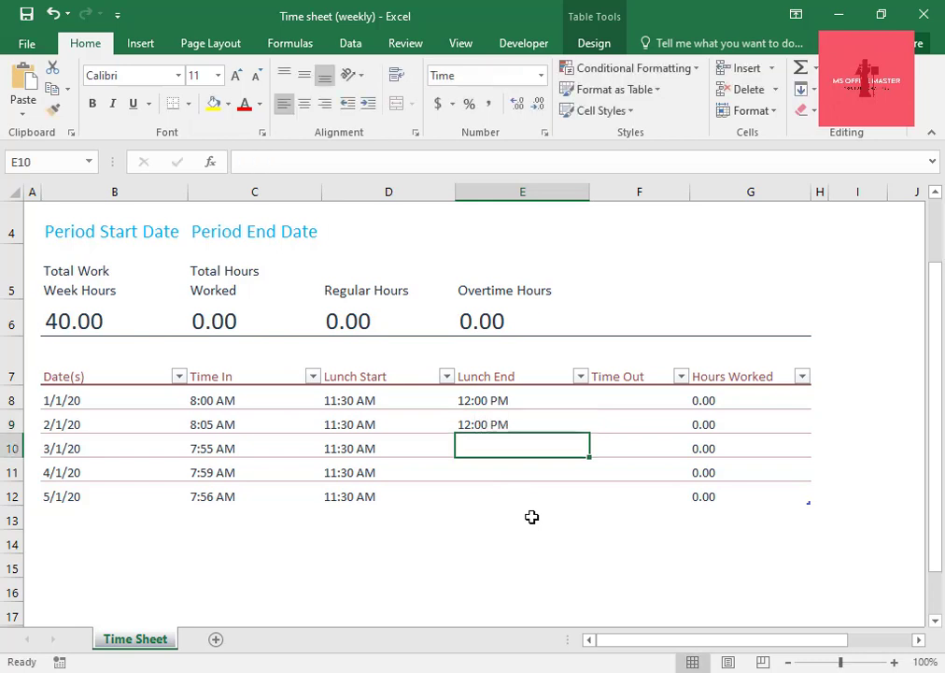
# Enter 12:00 as the Lunch End time for 3/1/20, 4/1/20 and 5/1/20 in cells E10 to E12.
pyautogui.write('12')
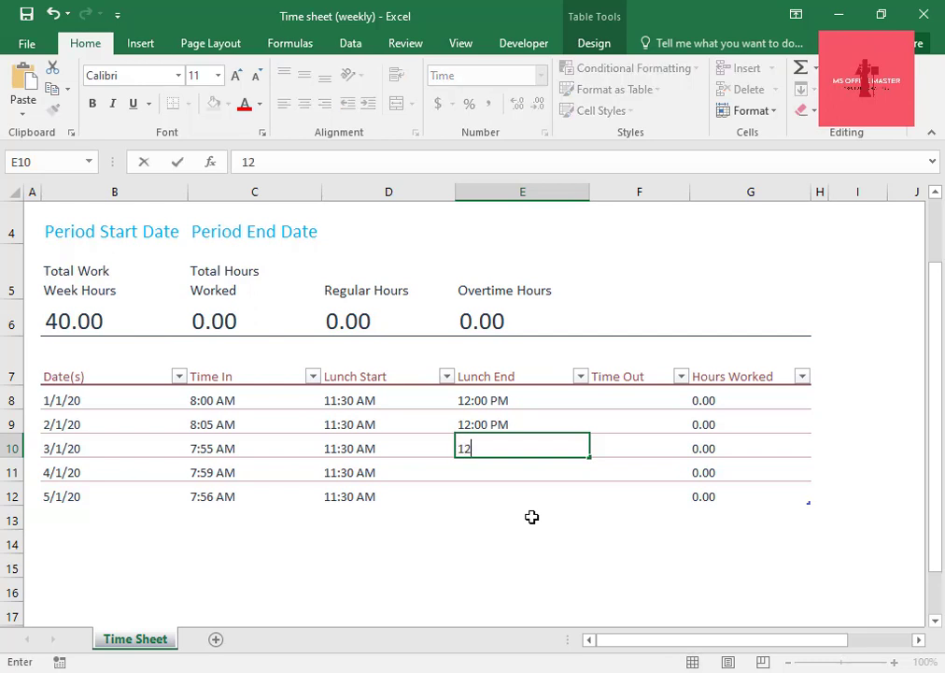
pyautogui.write(':00')
pyautogui.press('Return')
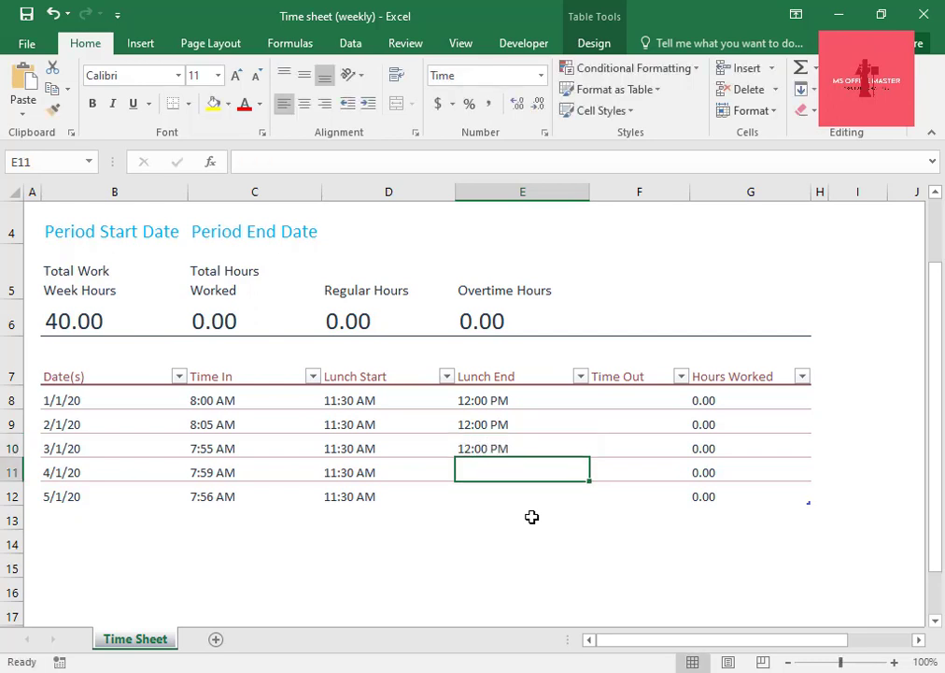
pyautogui.write('12')
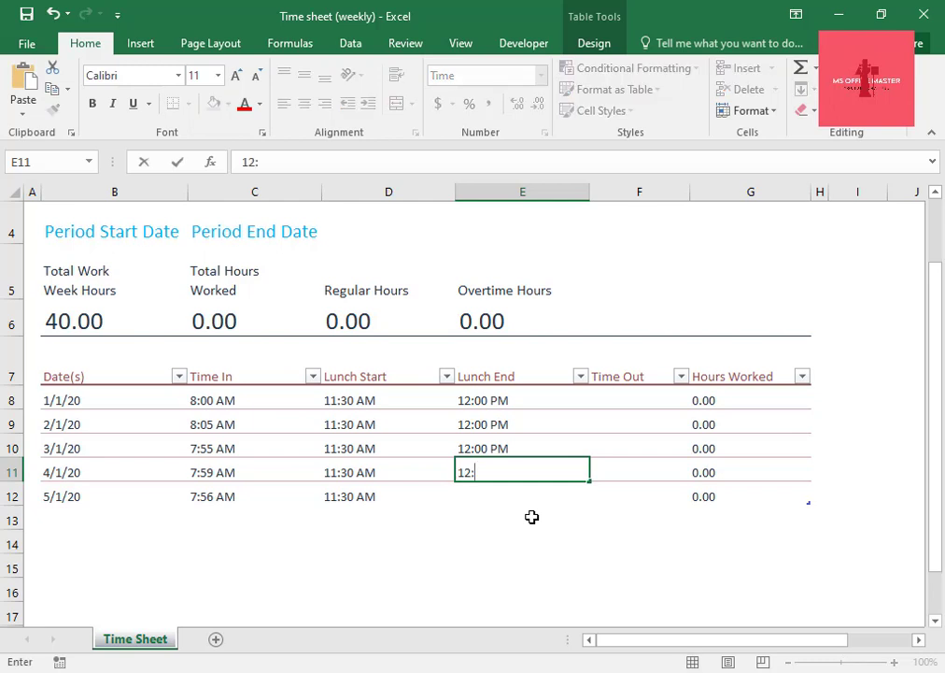
pyautogui.write(':00 PM')
pyautogui.press('Return')
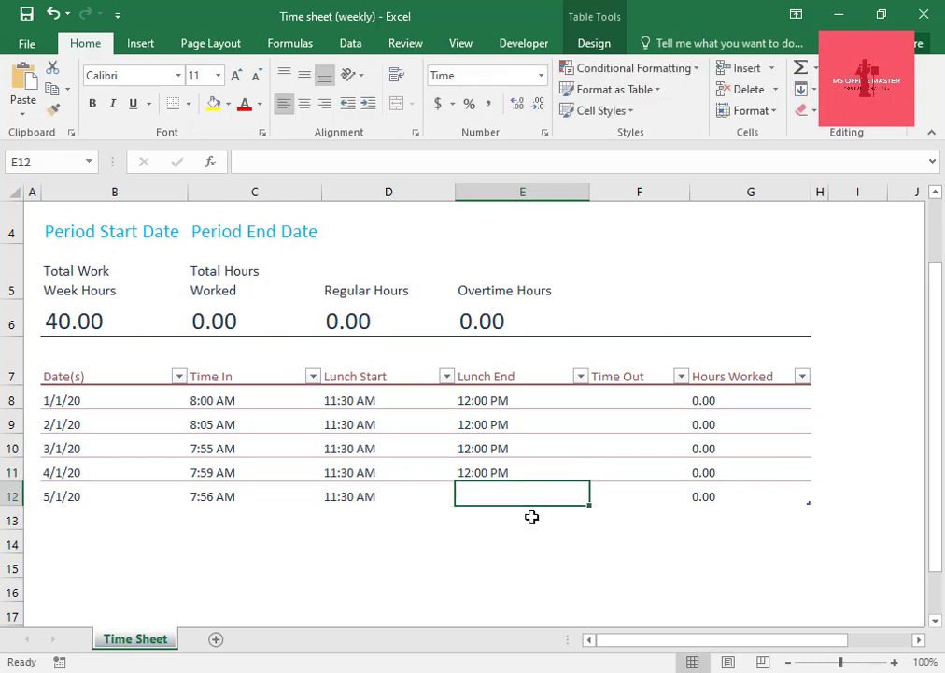
pyautogui.write('12:')
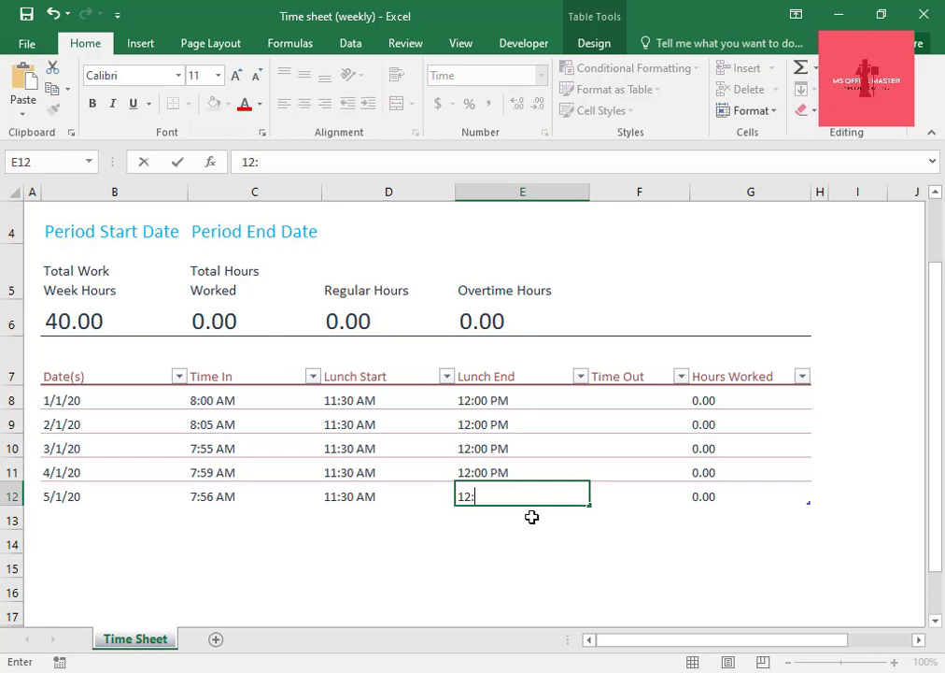
pyautogui.write('00')
pyautogui.click(614, 383)
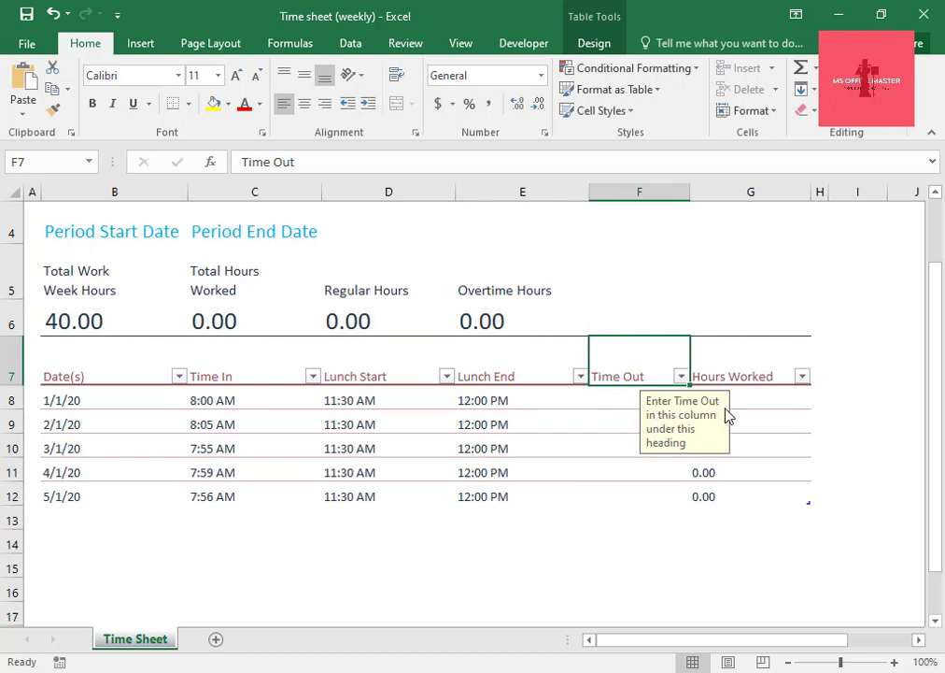
# Enter the Time Out times 5:30 for 1/1/20 in cell F8 and 5:28 for 2/1/20 in cell F9.
pyautogui.click(615, 404)
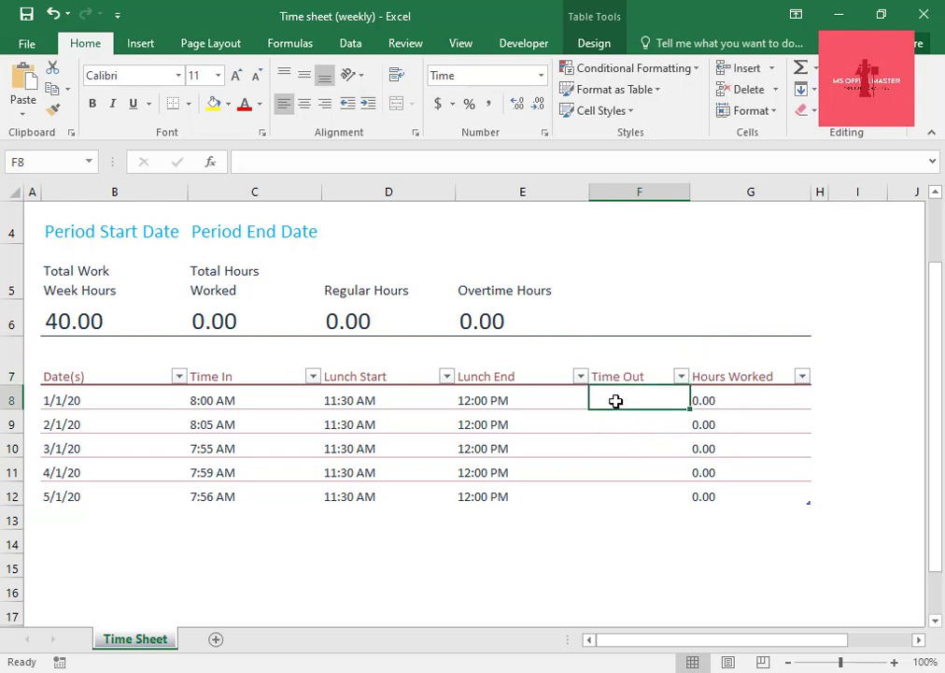
pyautogui.write('5:')
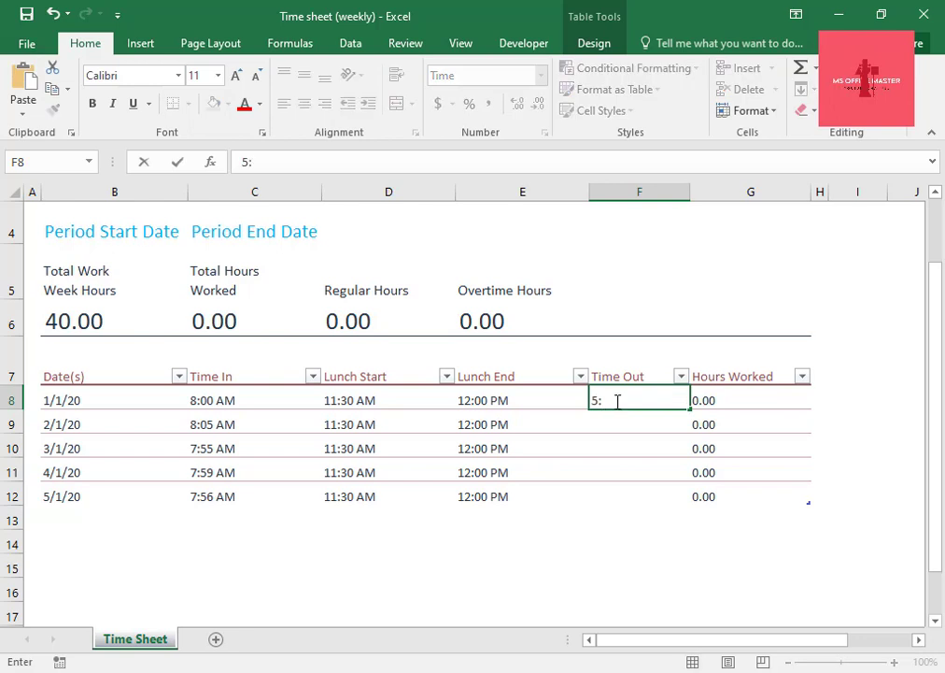
pyautogui.write('30')
pyautogui.press('Return')
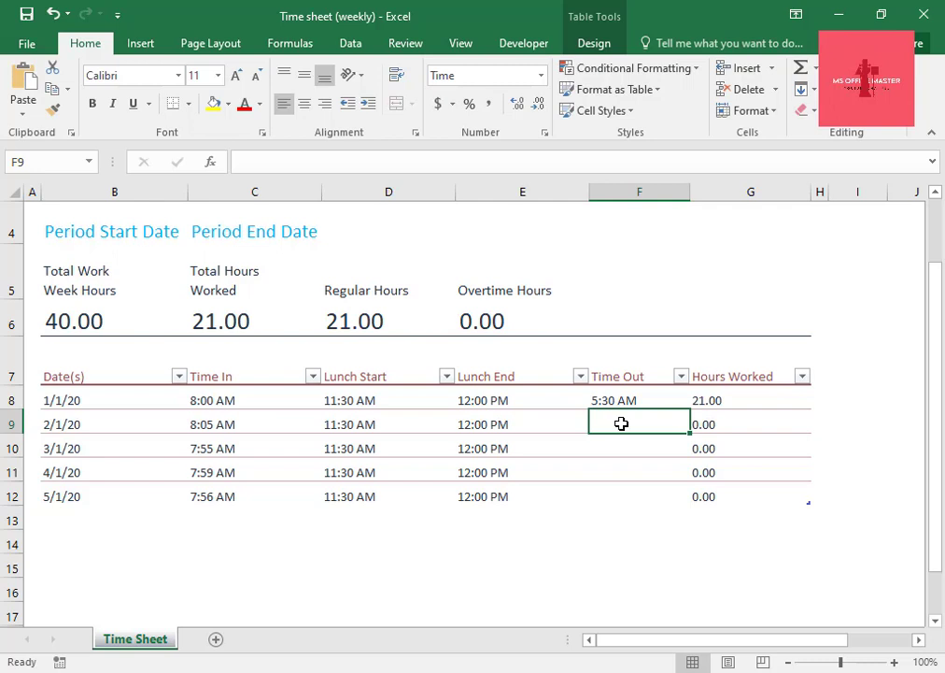
pyautogui.write('5:')
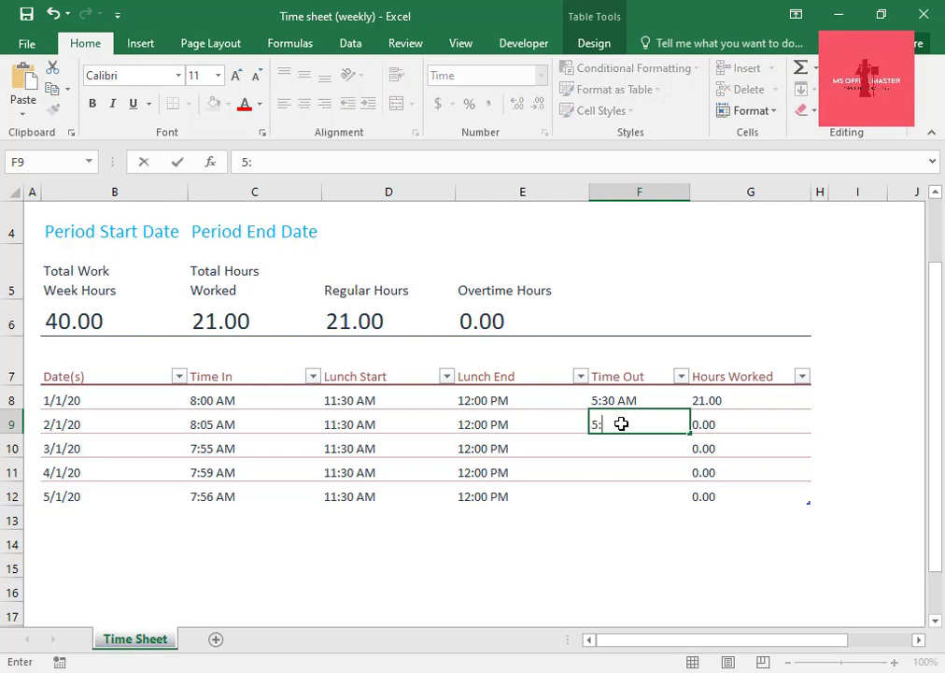
pyautogui.write('28')
pyautogui.press('Return')
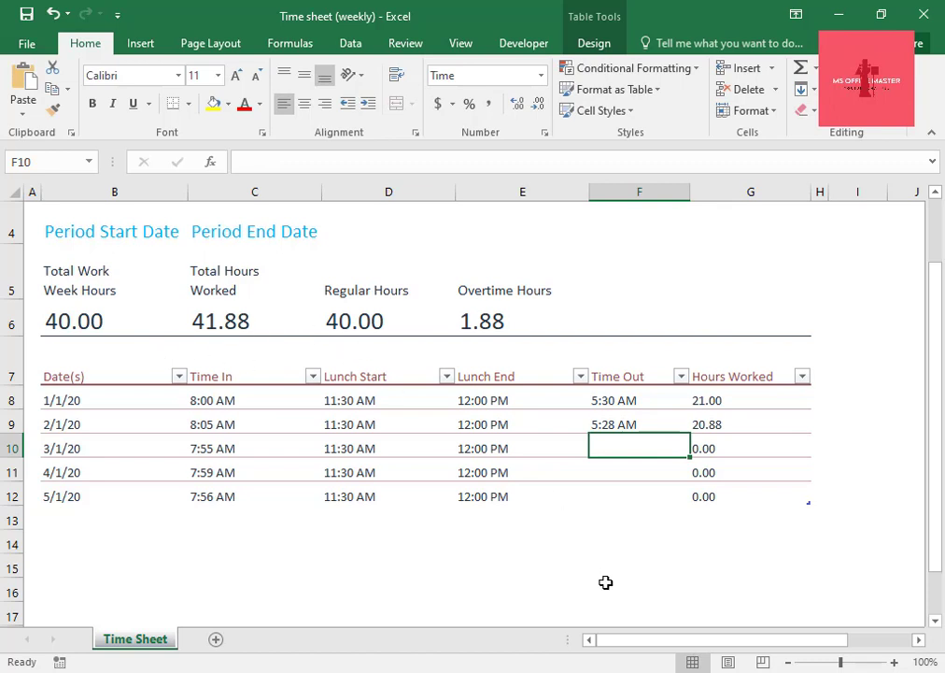
# Enter the Time Out times 5:30, 5:32 and 5:35 for 3/1/20, 4/1/20 and 5/1/20 in cells F10 to F12.
pyautogui.write('5')
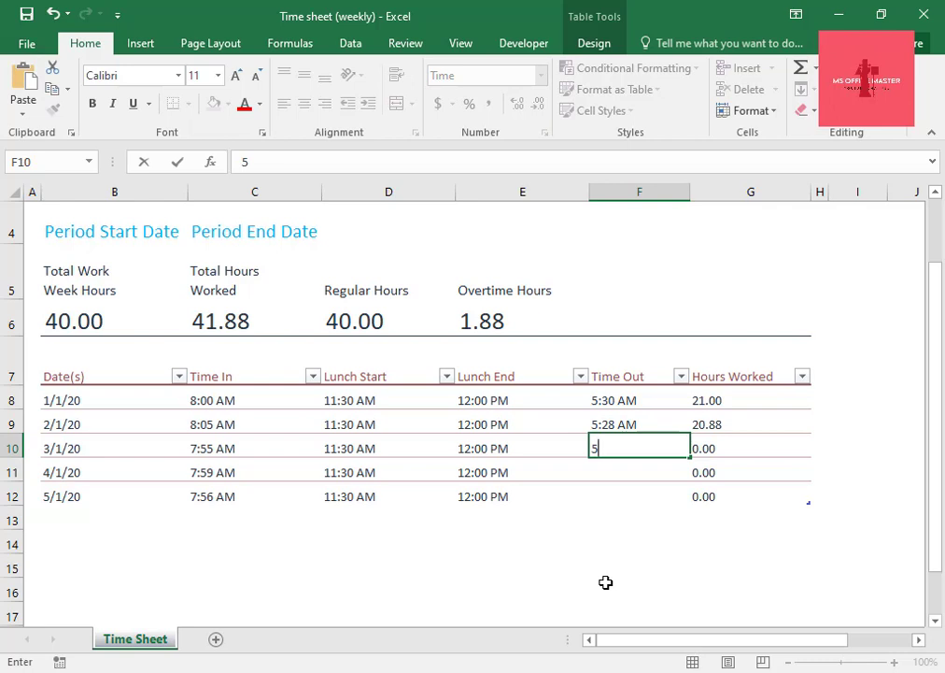
pyautogui.write(':30')
pyautogui.press('Return')
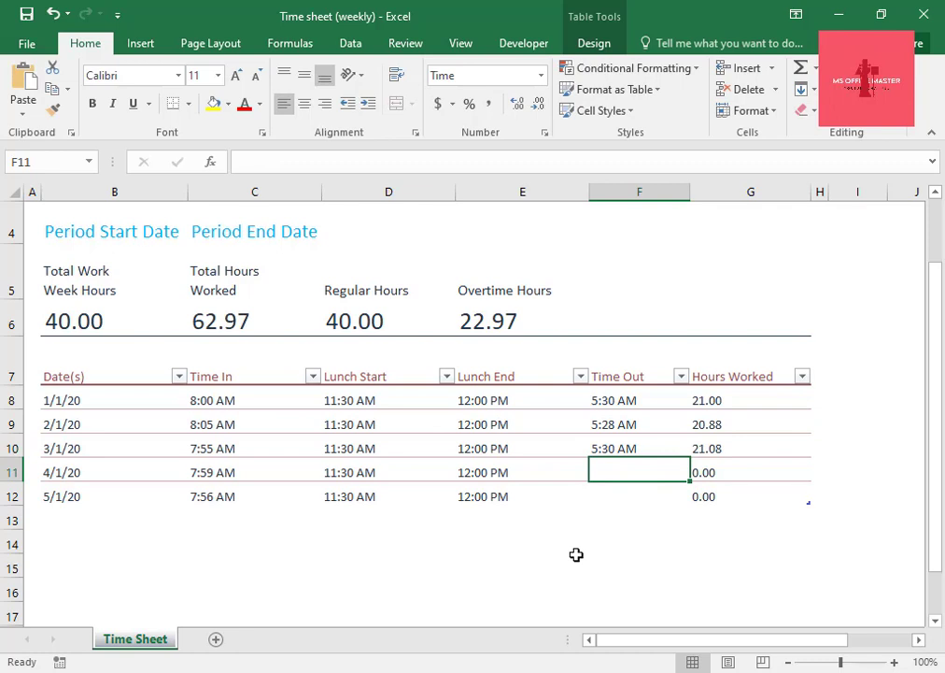
pyautogui.write('5:32')
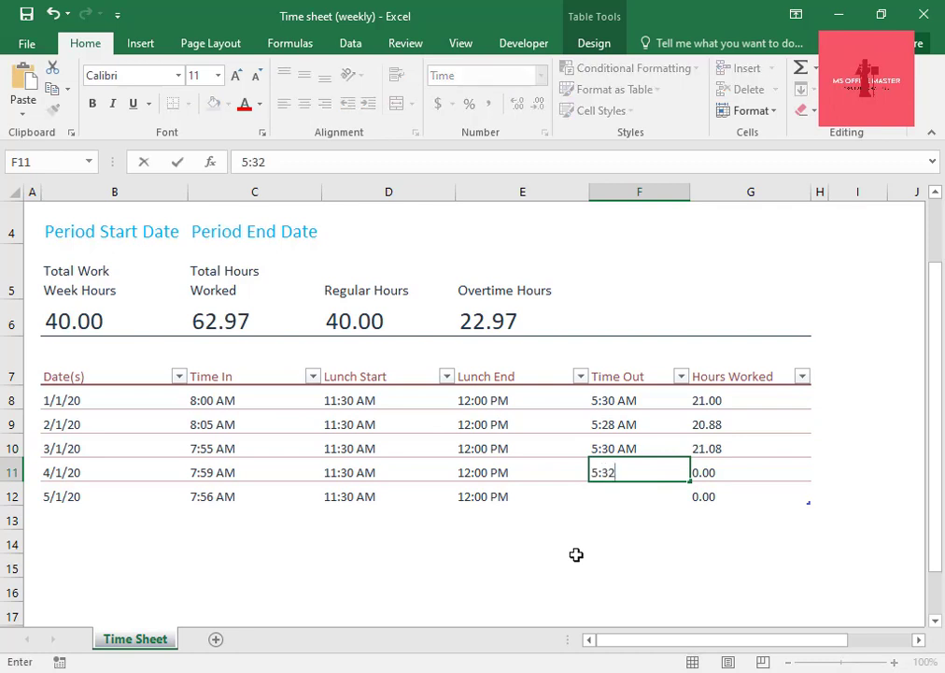
pyautogui.press('Return')
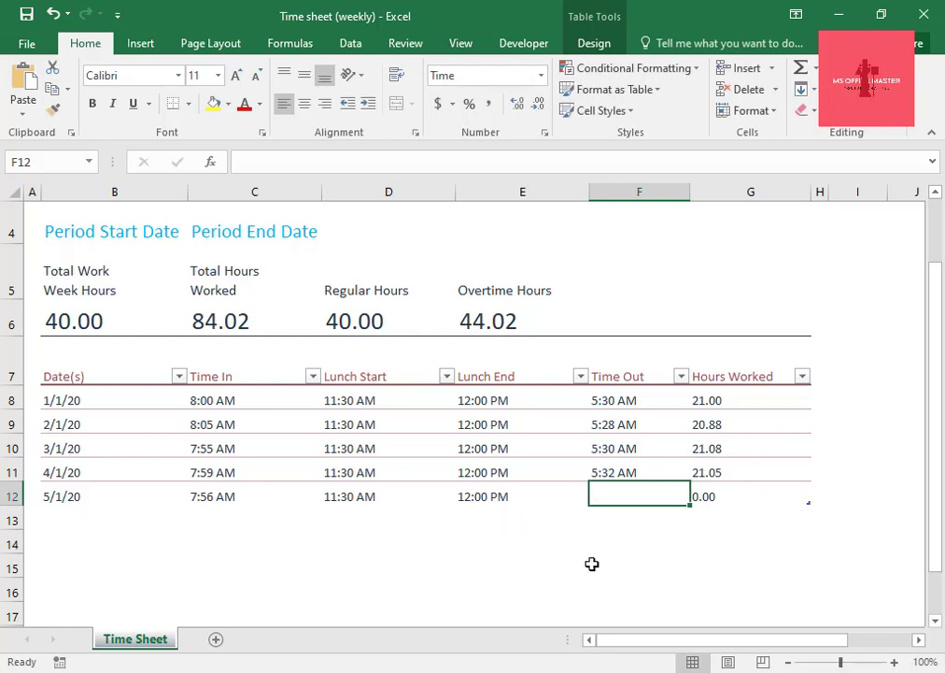
pyautogui.write('5:35')
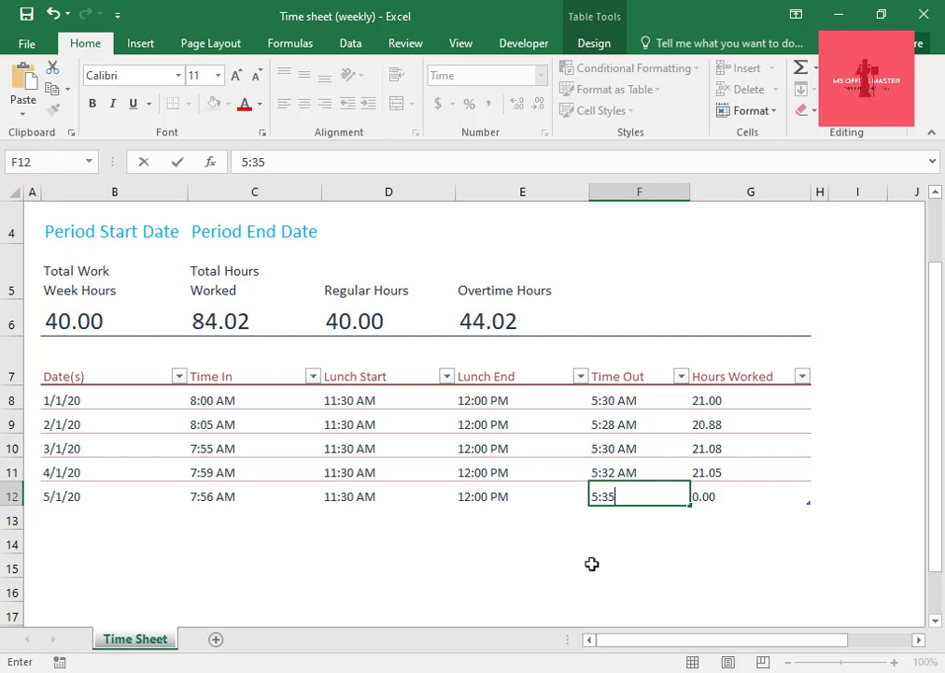
pyautogui.press('Return')
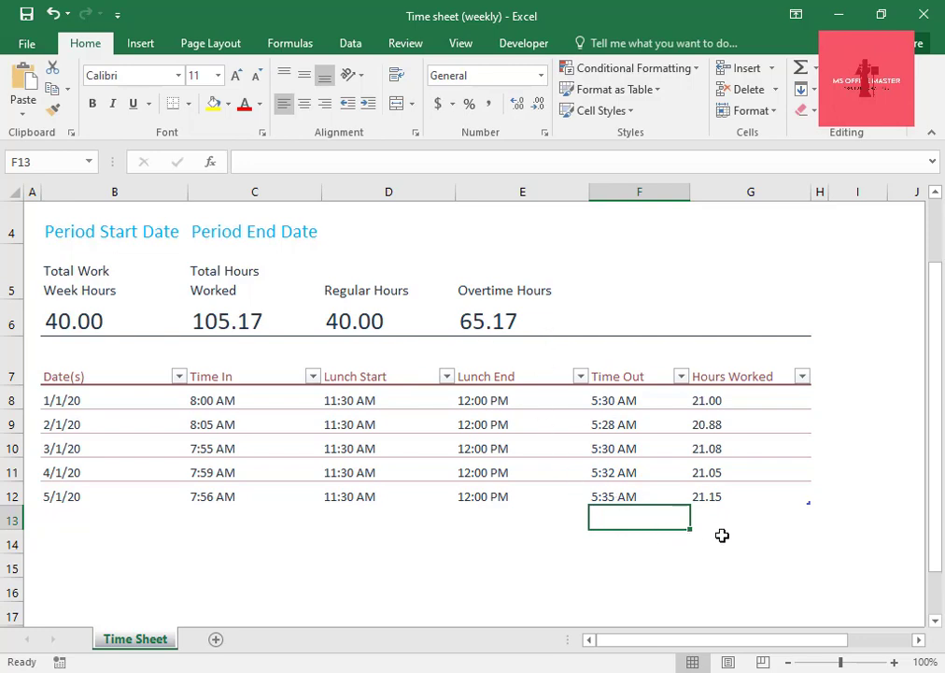
# Fill the employee and manager details block B2:G3 with light pink and extend the same fill to H2:H3.
pyautogui.scroll(1, 568, 575)
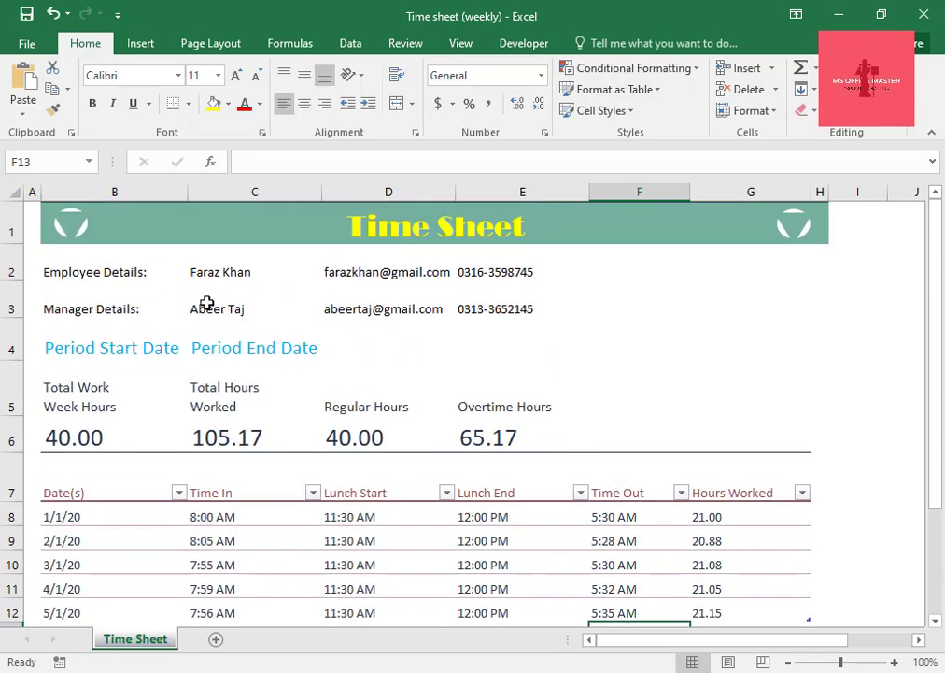
pyautogui.moveTo(99, 263); pyautogui.dragTo(774, 310)
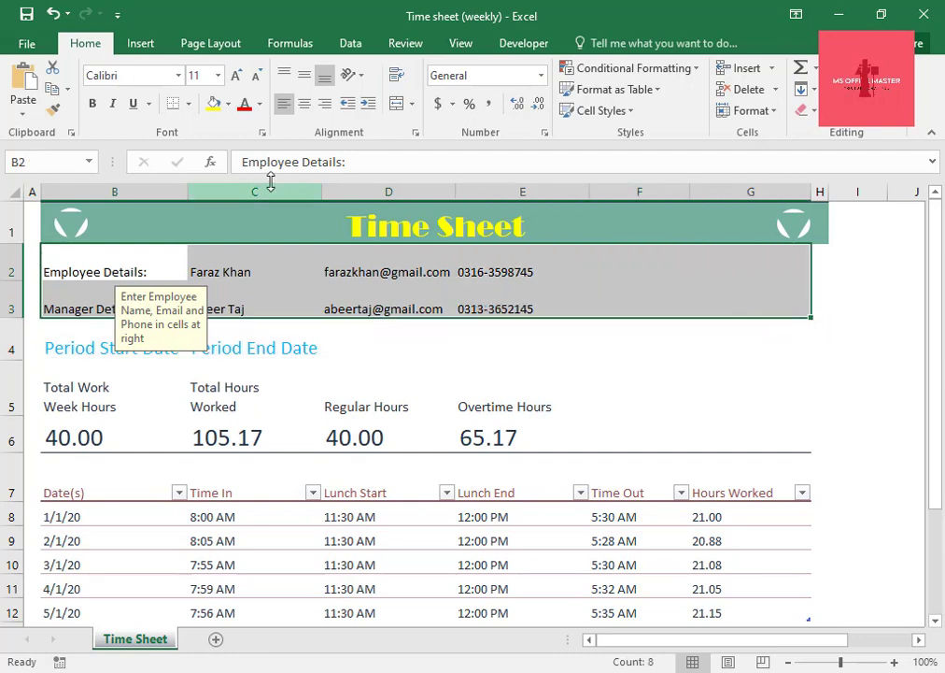
pyautogui.click(228, 103)
pyautogui.click(273, 327)
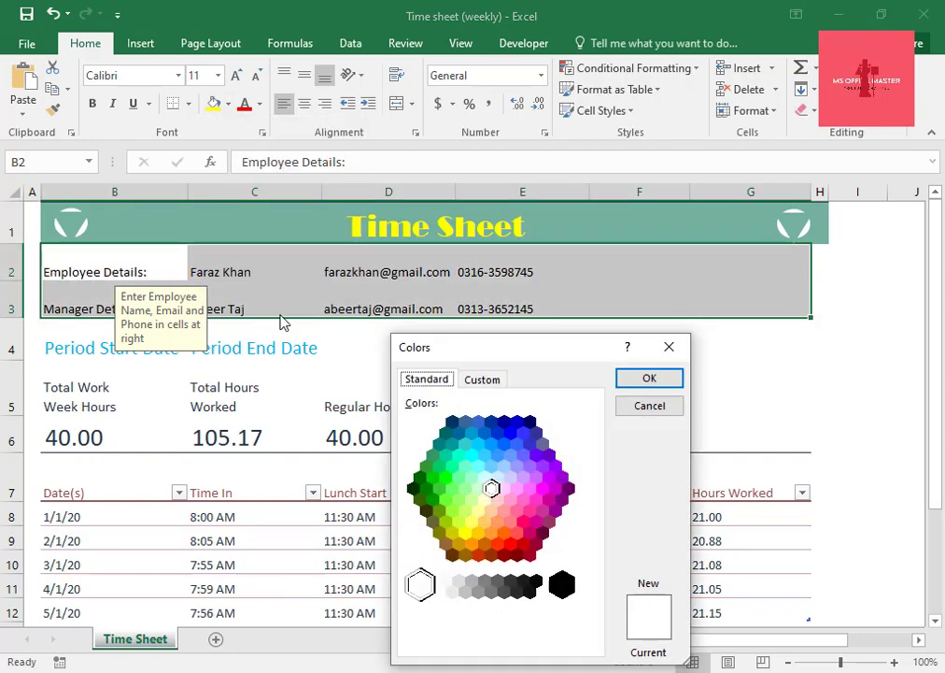
pyautogui.click(518, 510)
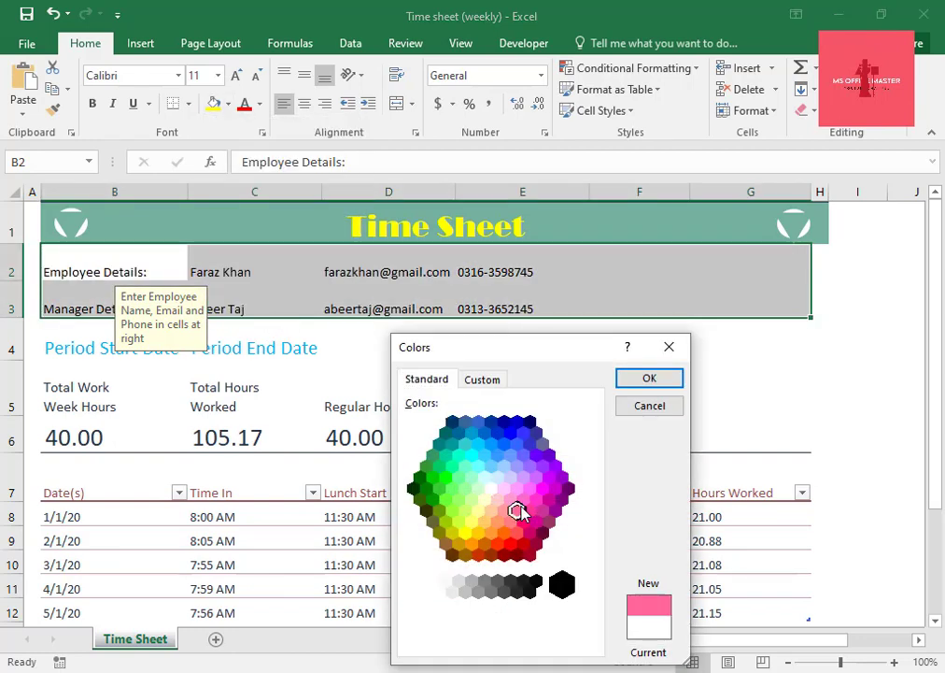
pyautogui.click(510, 499)
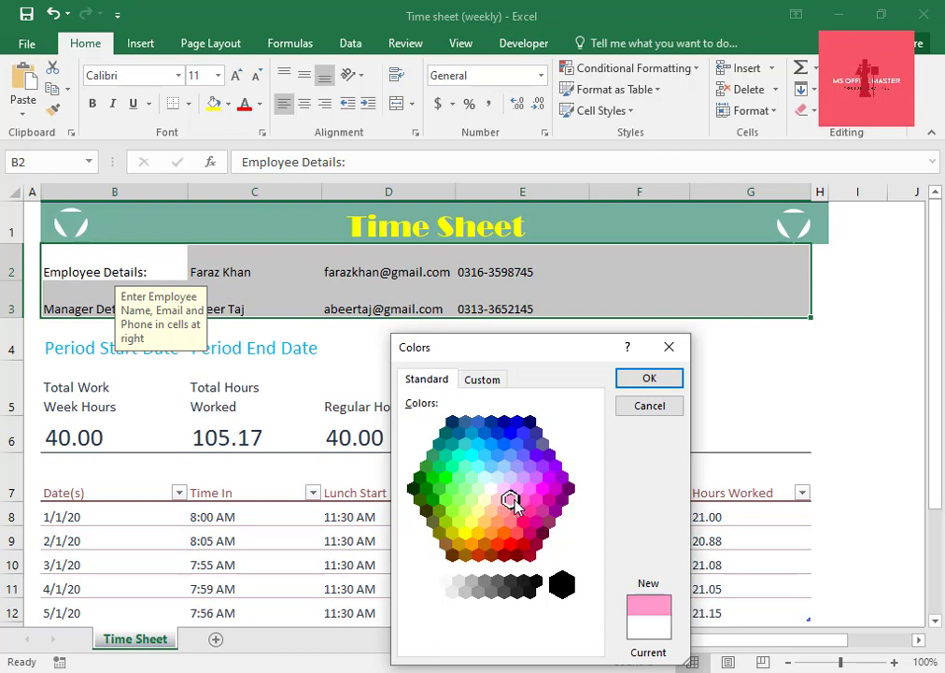
pyautogui.click(523, 500)
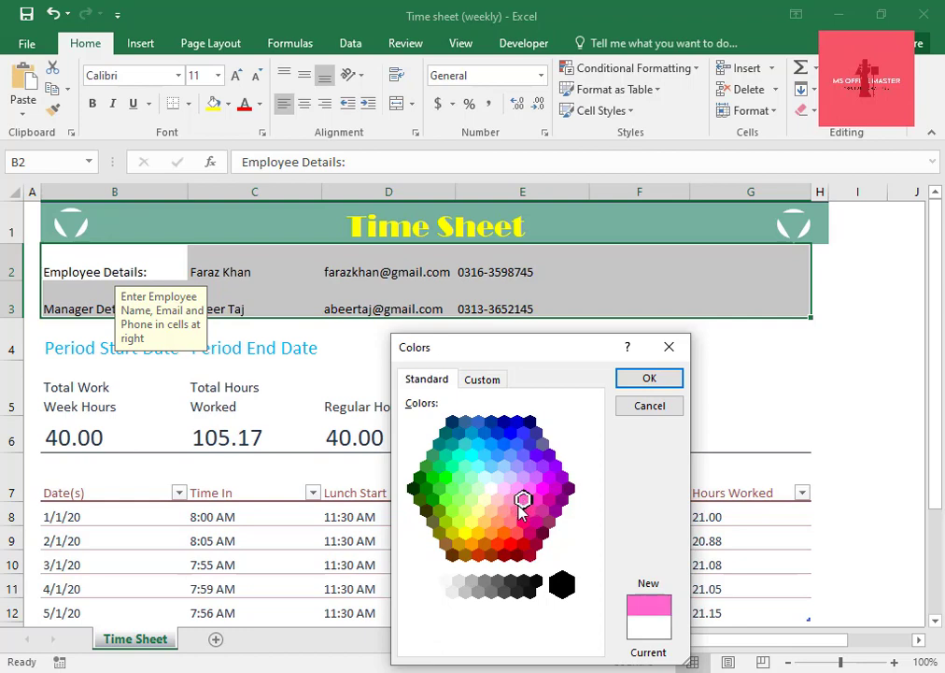
pyautogui.click(511, 500)
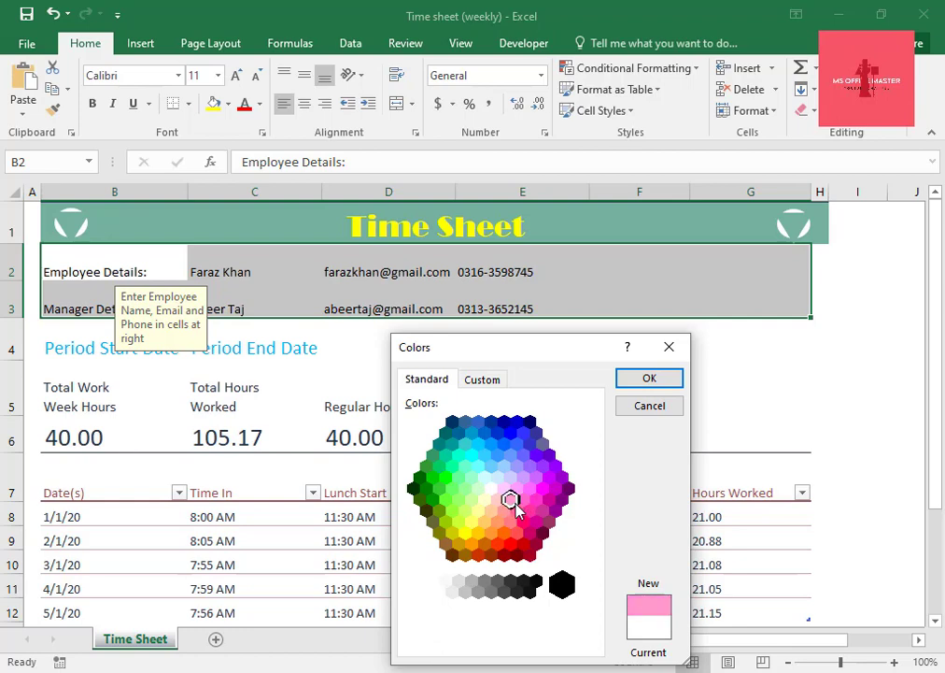
pyautogui.click(653, 381)
pyautogui.click(550, 390)
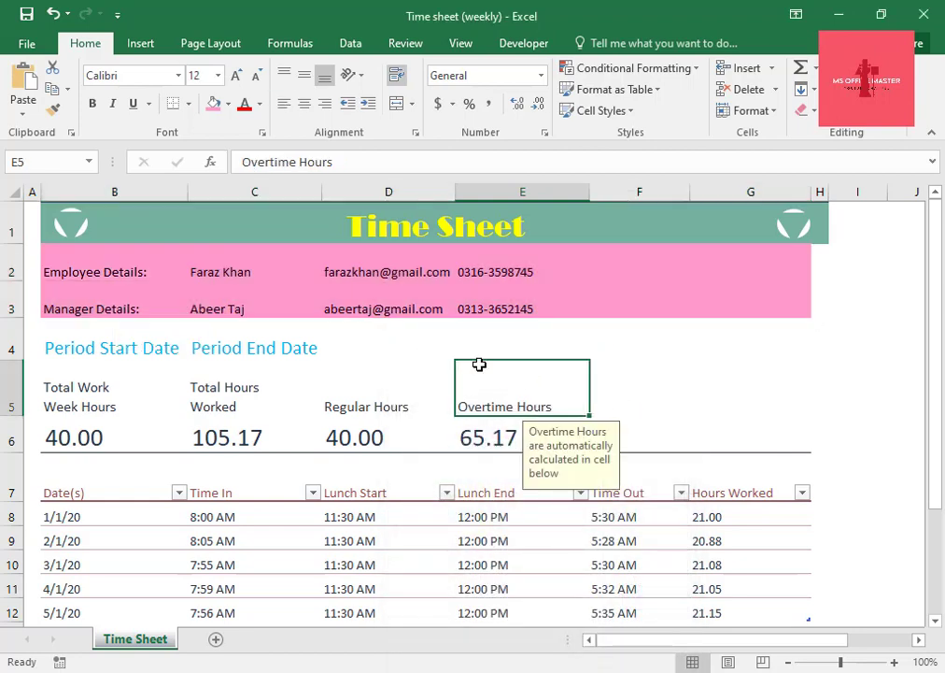
pyautogui.moveTo(824, 261); pyautogui.dragTo(818, 303)
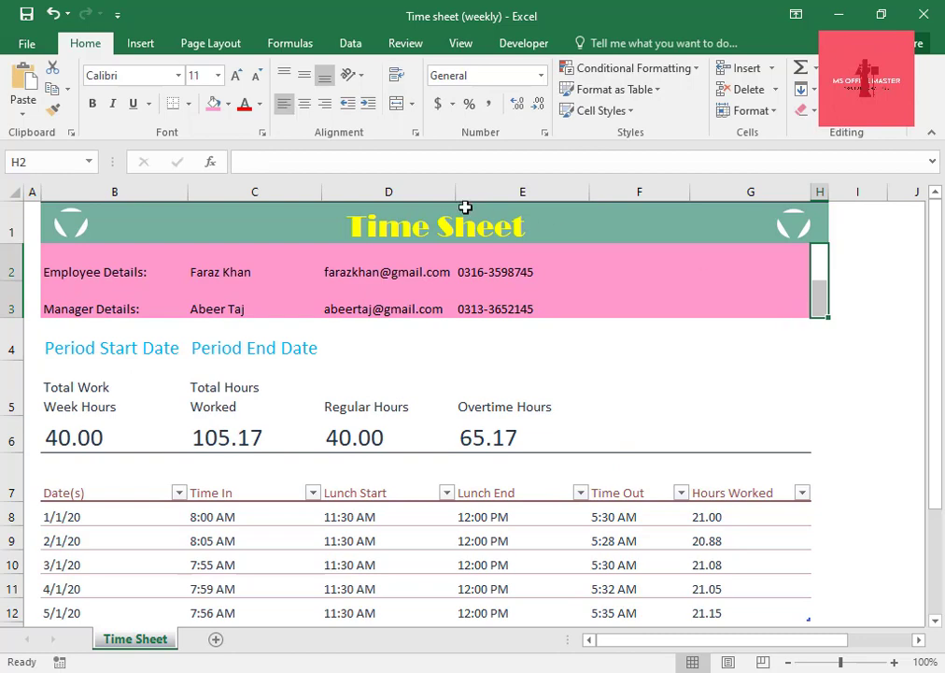
pyautogui.click(216, 104)
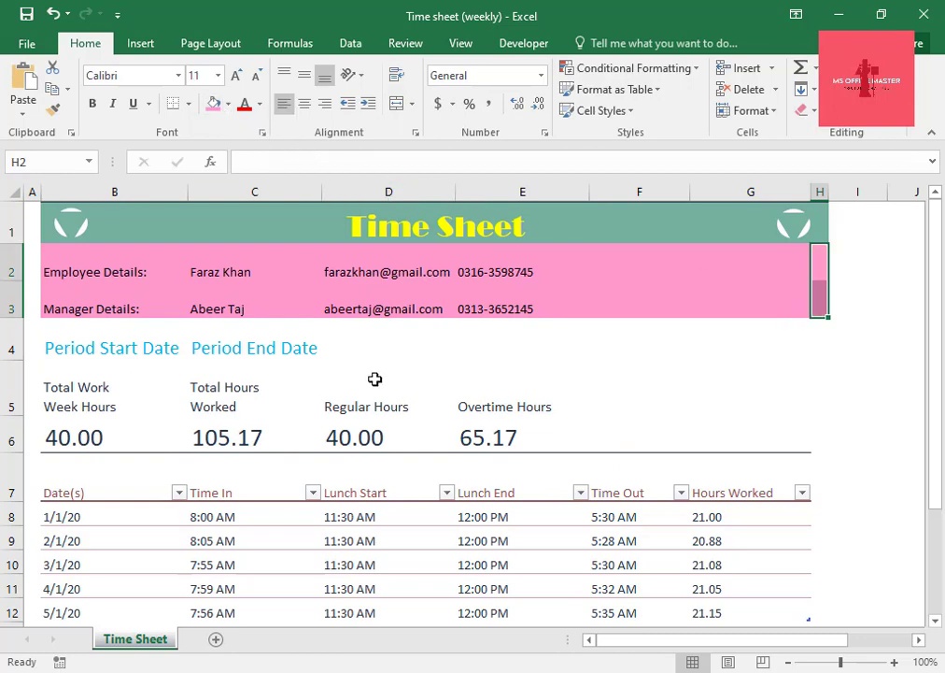
# Fill the period date row B4:H4 with the theme color Gold, Accent 4, Lighter 40%.
pyautogui.moveTo(110, 344); pyautogui.dragTo(819, 334)
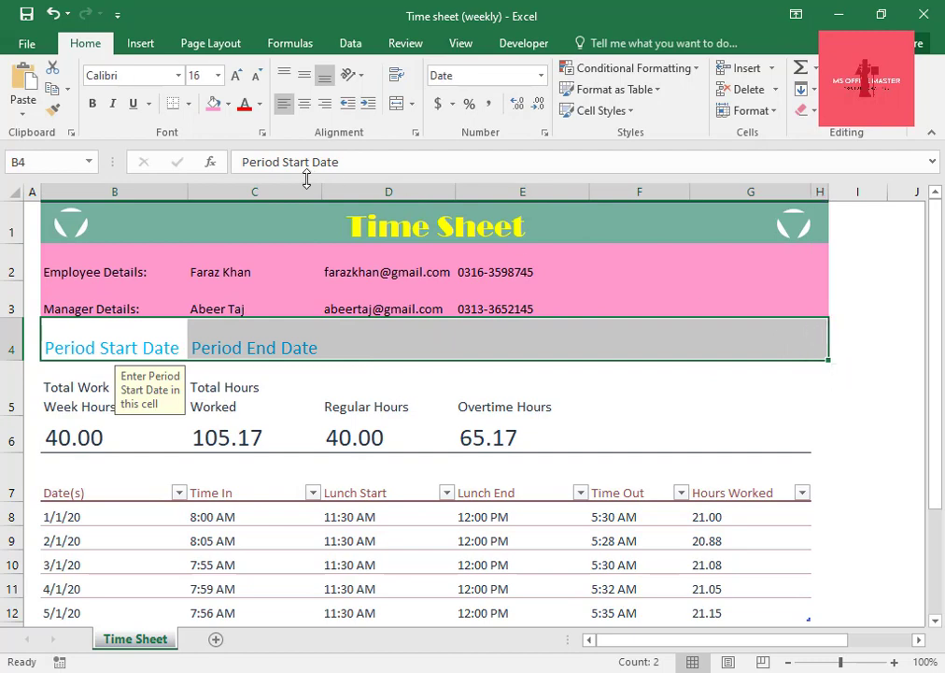
pyautogui.click(228, 104)
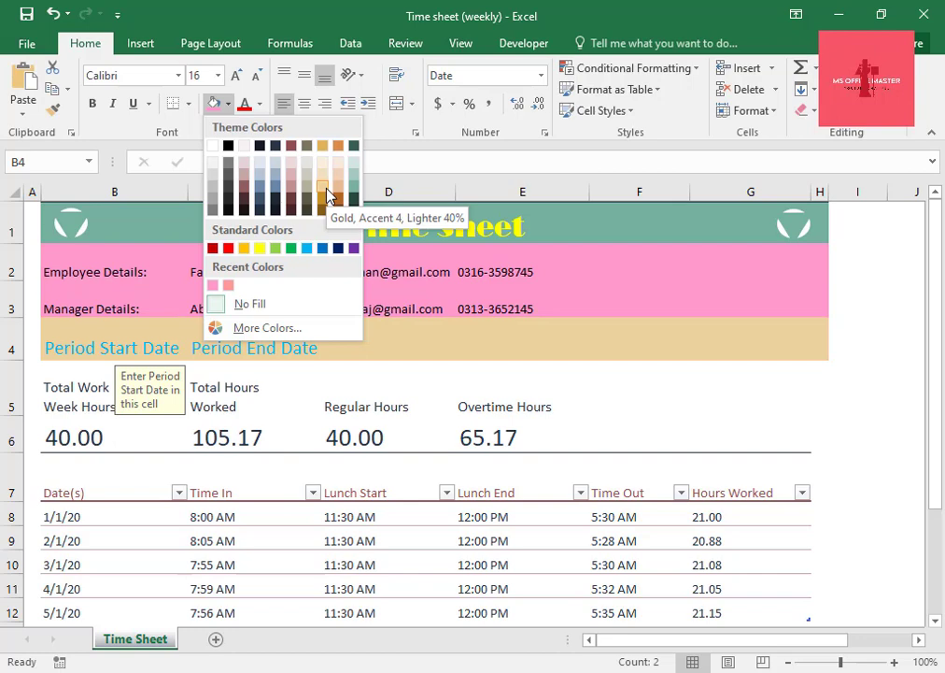
pyautogui.click(326, 190)
# Fill the hours heading row B5:H5 with a light orange theme color.
pyautogui.moveTo(75, 382); pyautogui.dragTo(823, 397)
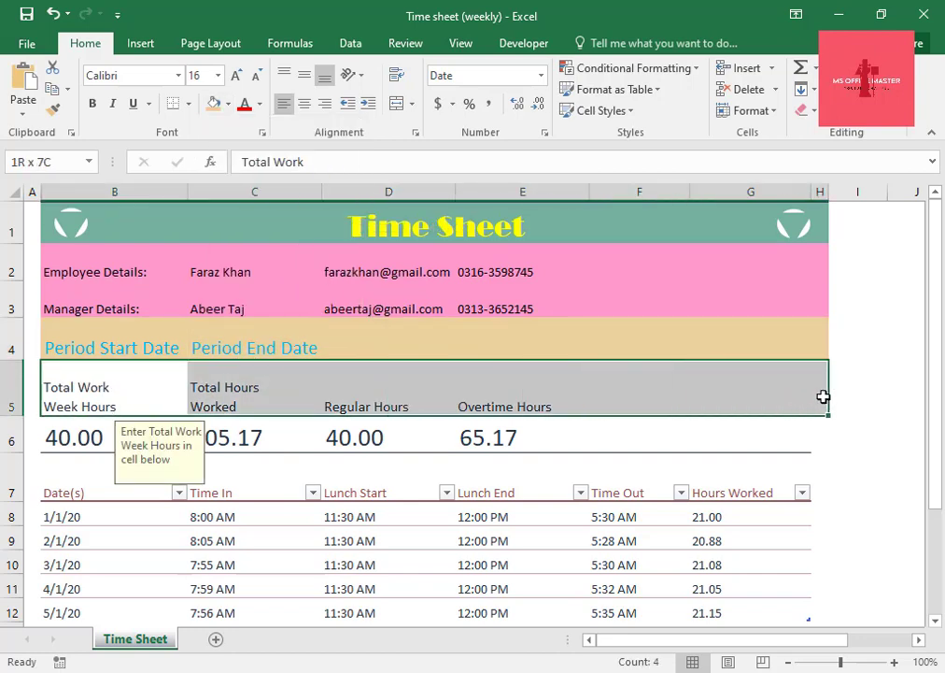
pyautogui.click(229, 103)
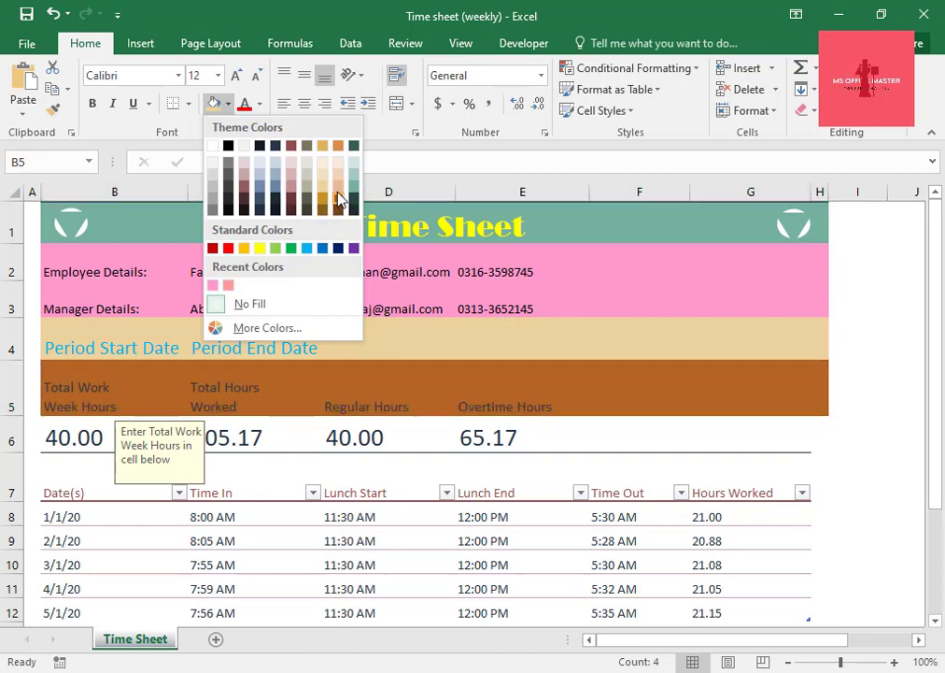
pyautogui.click(342, 196)
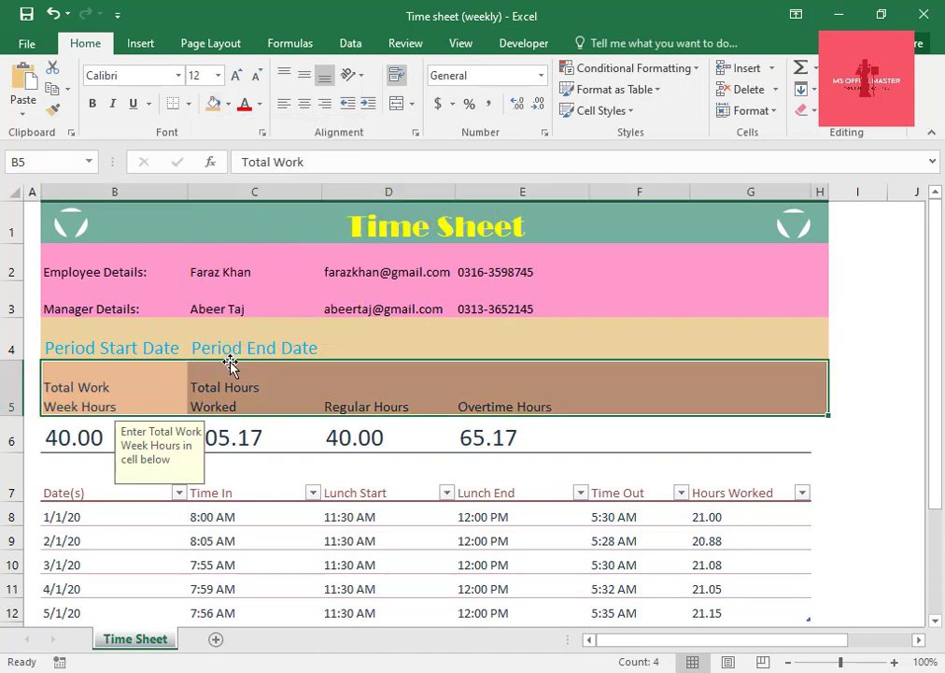
# Fill the hours totals row B6:H6 with a light teal theme color.
pyautogui.click(67, 441)
pyautogui.moveTo(67, 441); pyautogui.dragTo(821, 441)
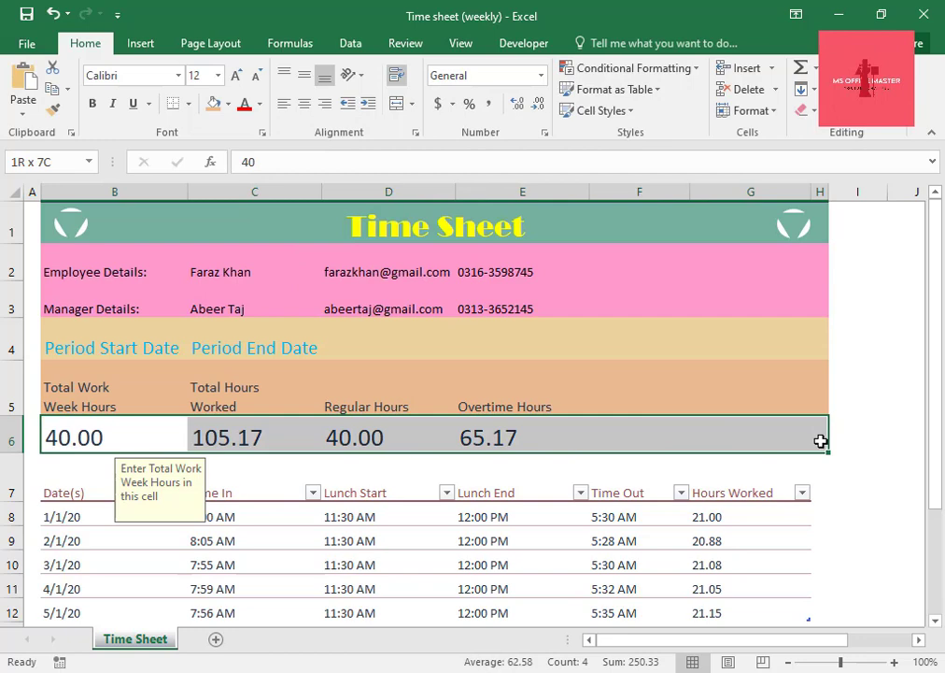
pyautogui.click(230, 103)
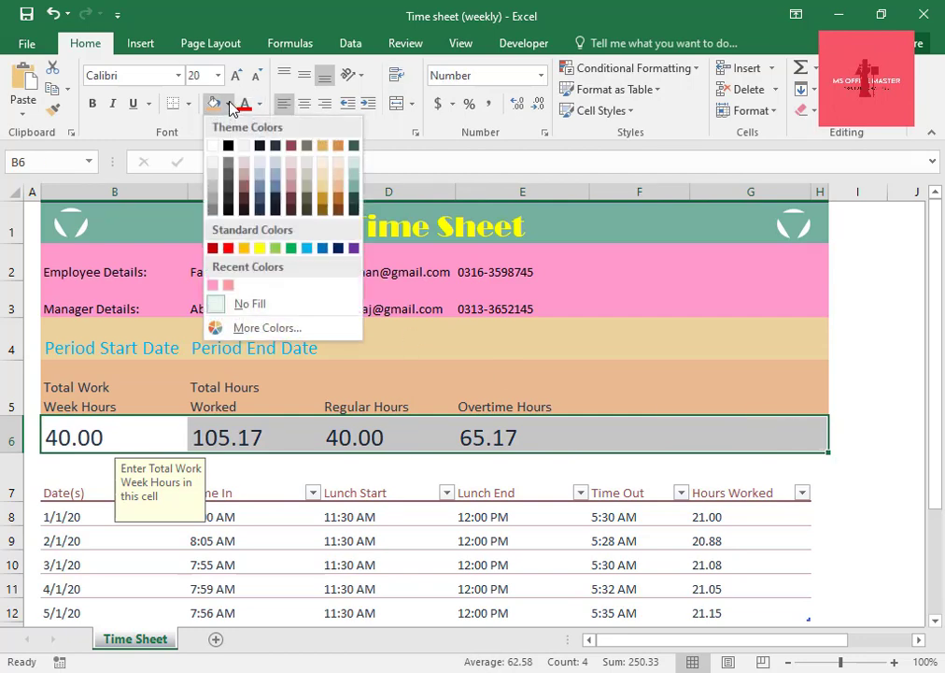
pyautogui.click(356, 199)
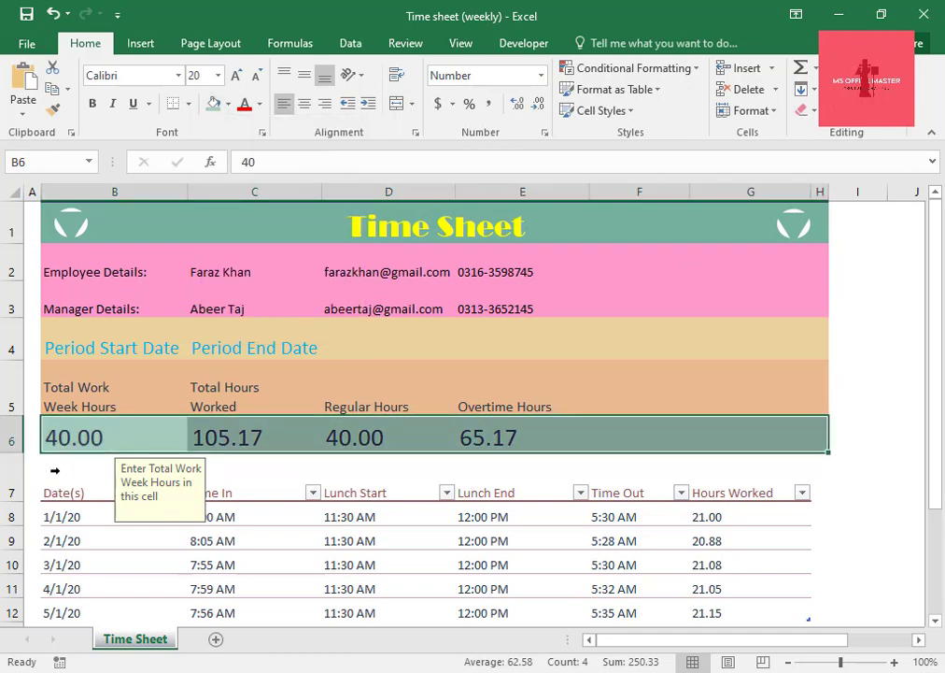
pyautogui.moveTo(55, 470); pyautogui.dragTo(666, 455)
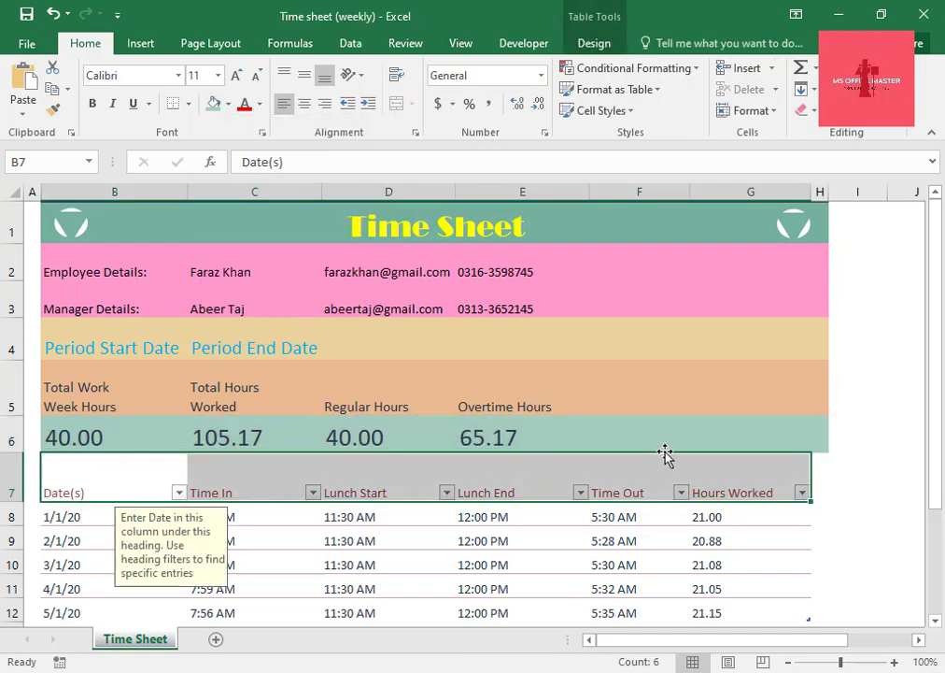
pyautogui.click(228, 104)
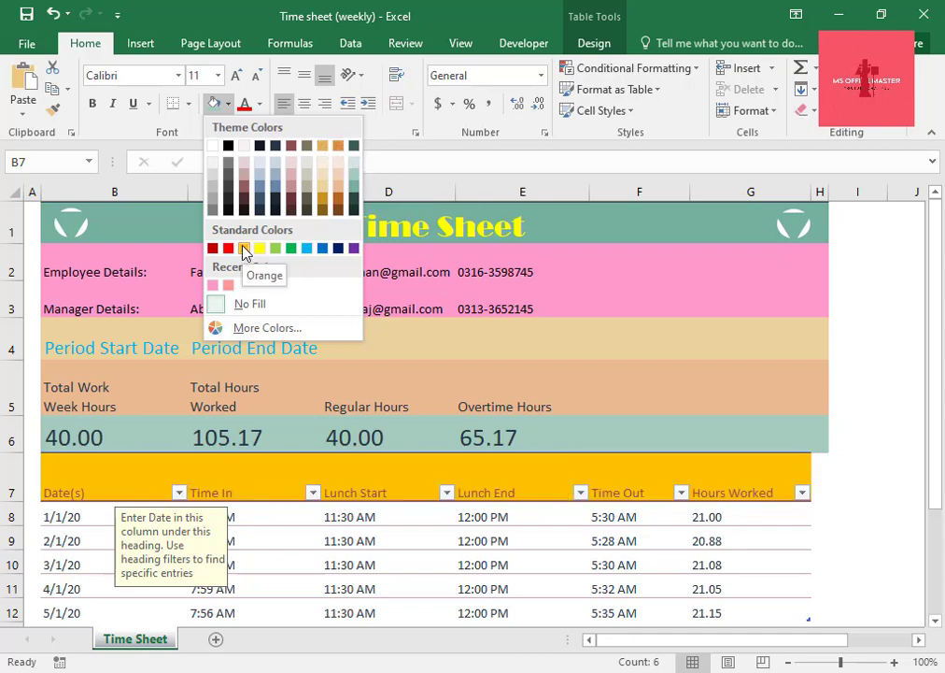
pyautogui.scroll(-2, 331, 538)
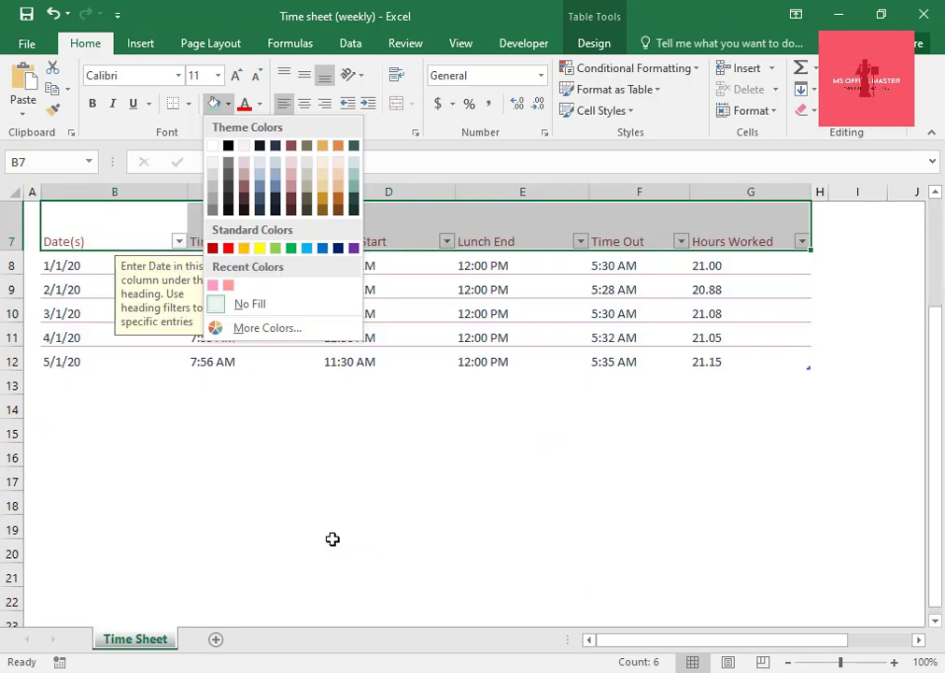
pyautogui.click(321, 520)
pyautogui.scroll(2, 320, 520)
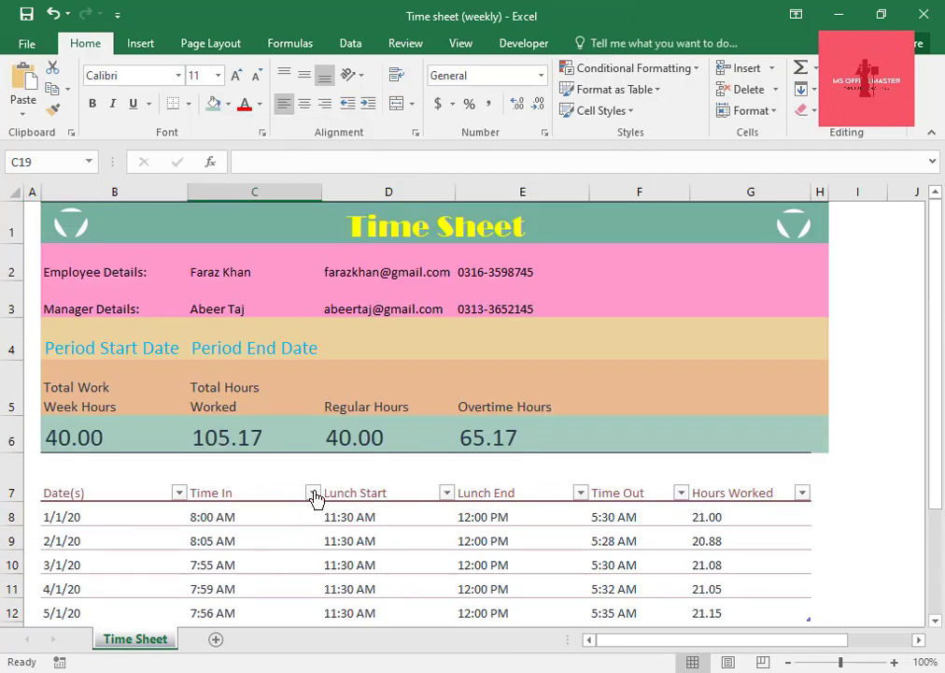
pyautogui.scroll(-1, 443, 473)
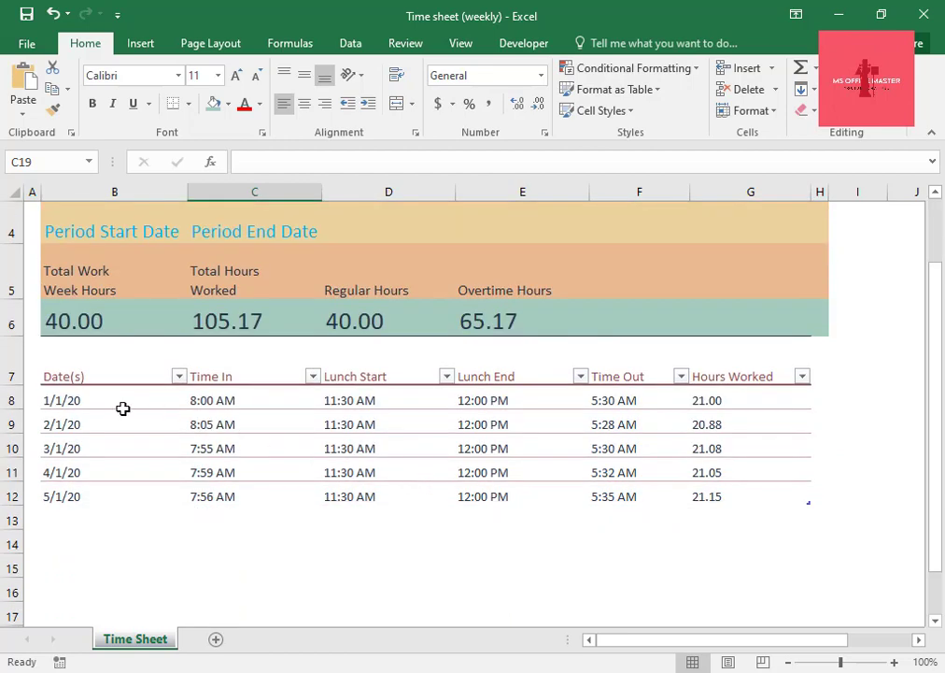
pyautogui.scroll(1, 182, 432)
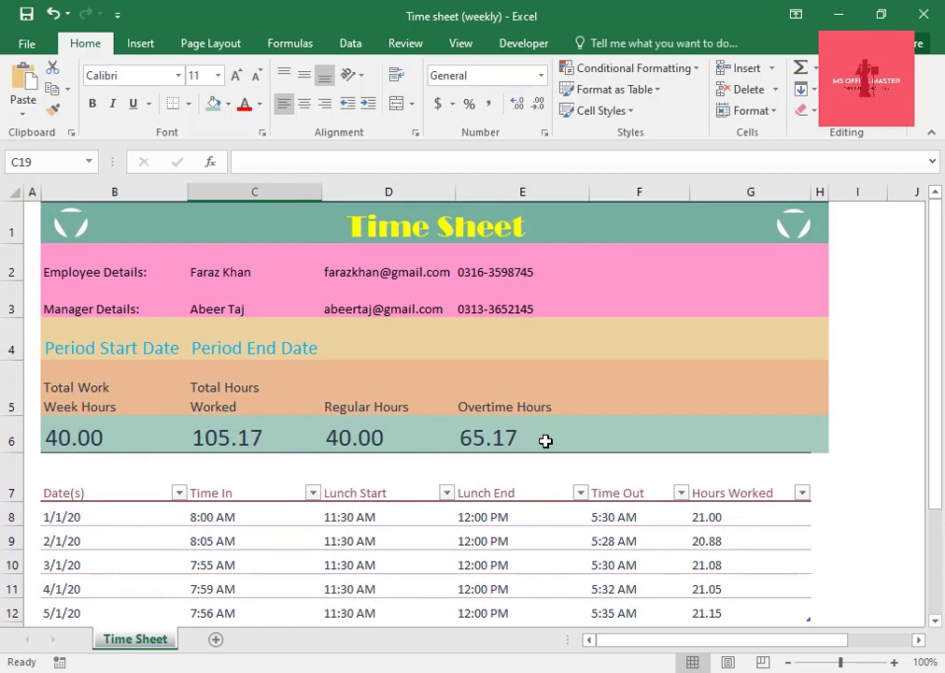
# Fill the daily times table's heading row B7:H7 with the recent color Rose.
pyautogui.moveTo(74, 465); pyautogui.dragTo(815, 454)
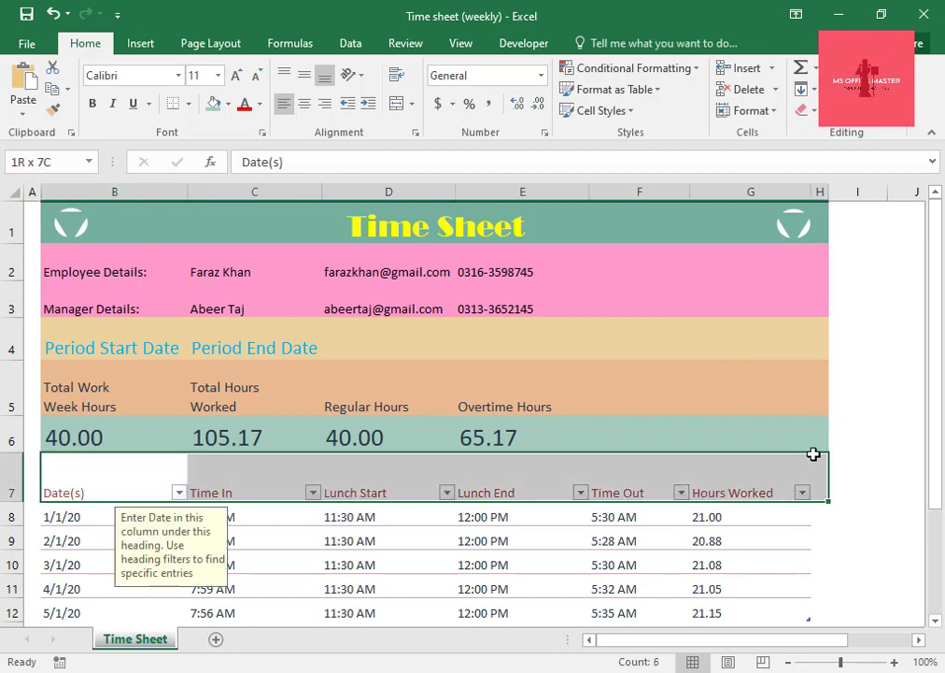
pyautogui.click(260, 104)
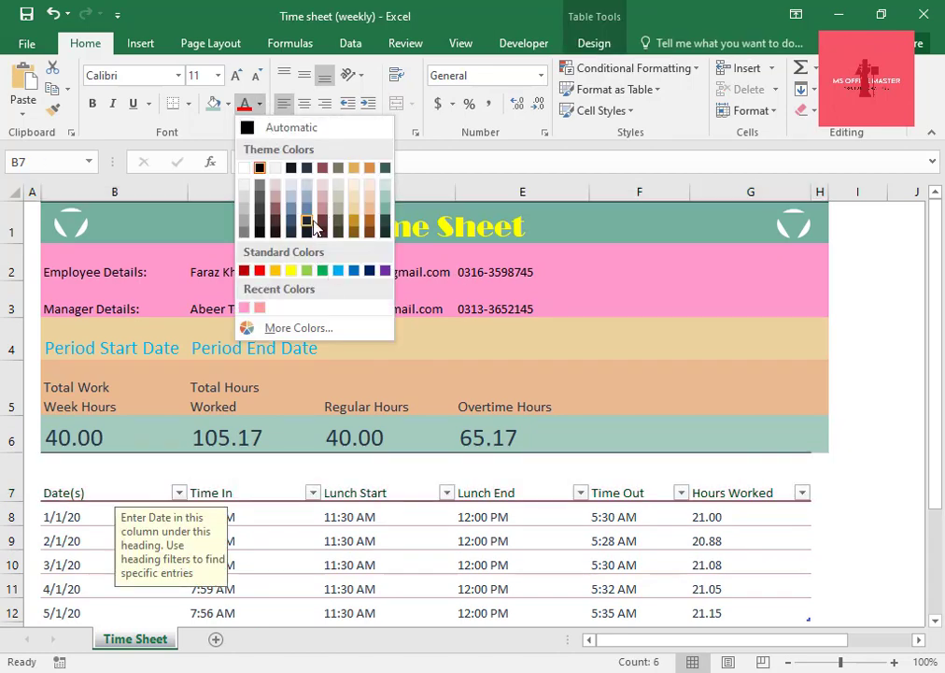
pyautogui.click(226, 103)
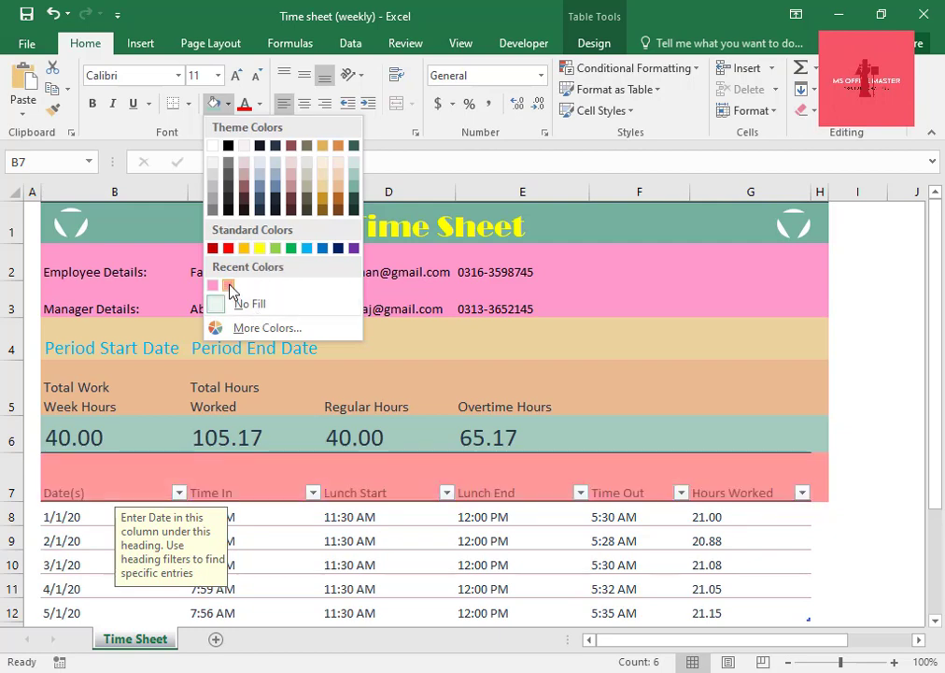
pyautogui.click(229, 286)
pyautogui.scroll(-1, 301, 591)
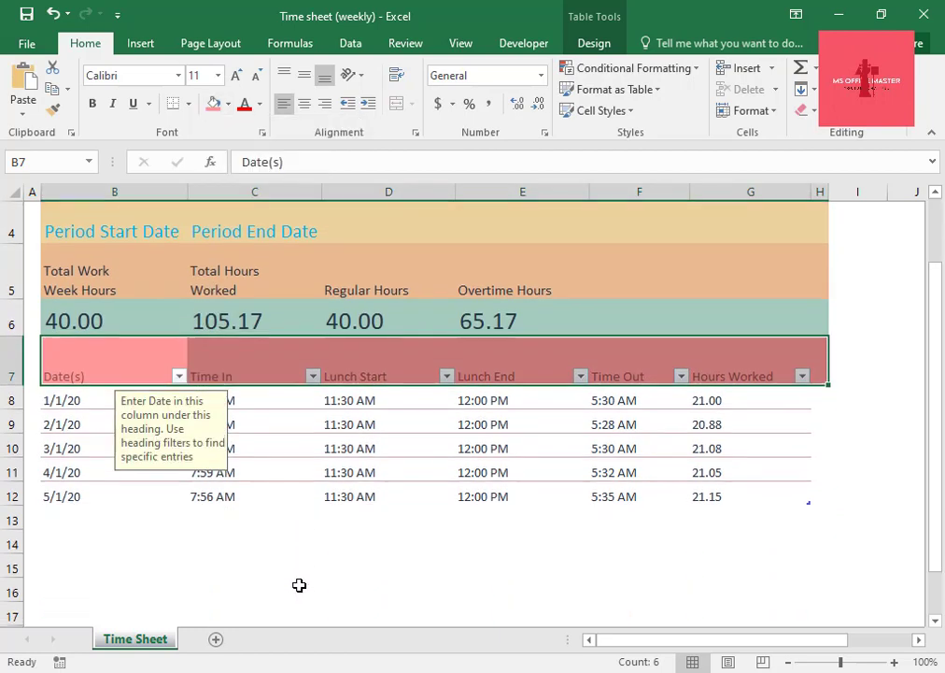
pyautogui.click(299, 585)
# Change the fill of the employee and manager details block B2:H3 to Rose.
pyautogui.scroll(1, 299, 584)
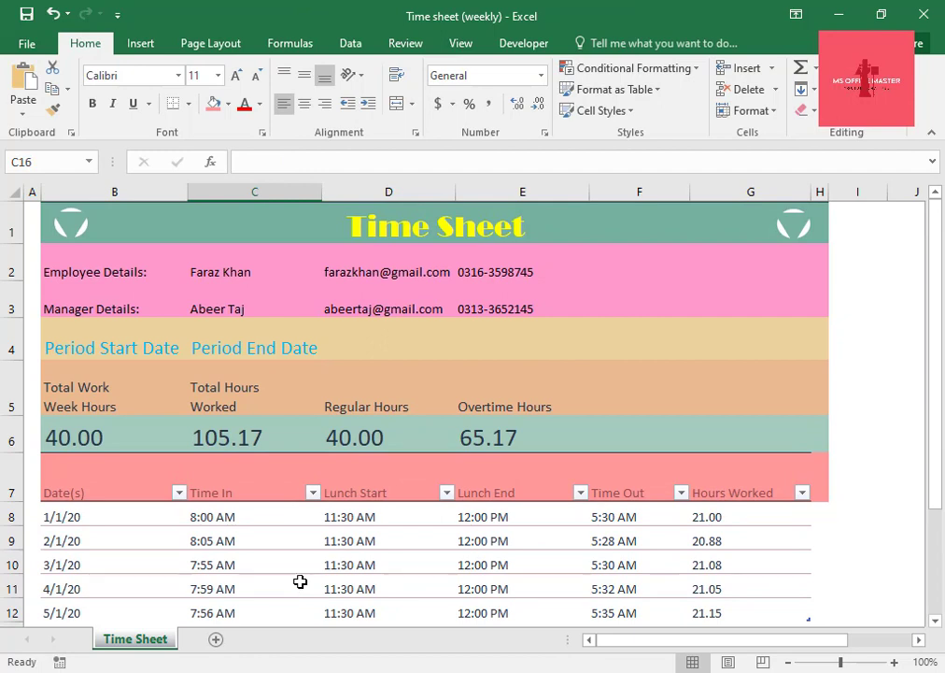
pyautogui.moveTo(120, 261); pyautogui.dragTo(827, 291)
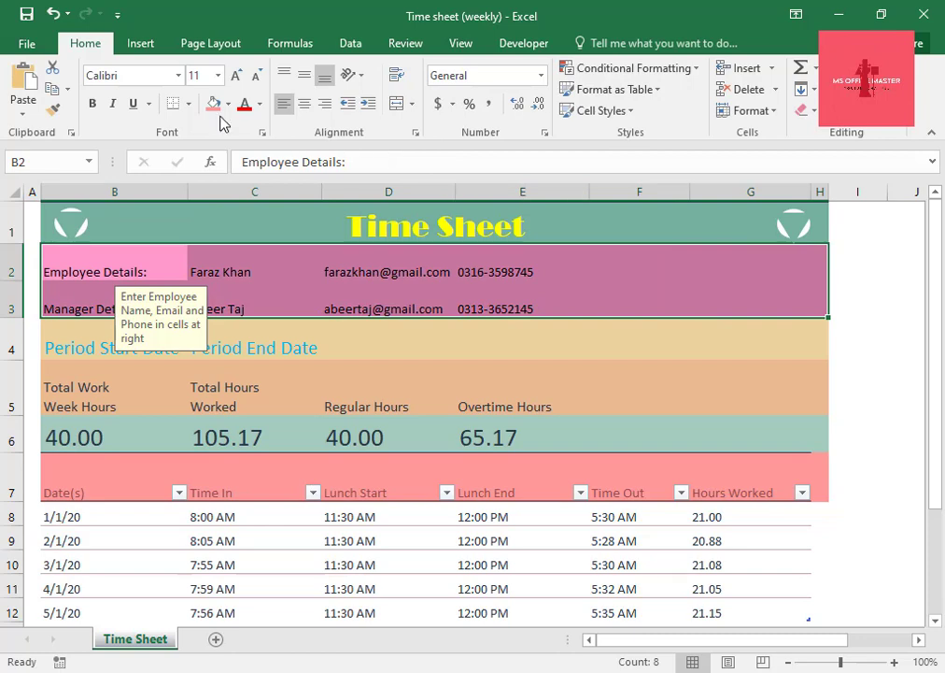
pyautogui.scroll(-2, 408, 560)
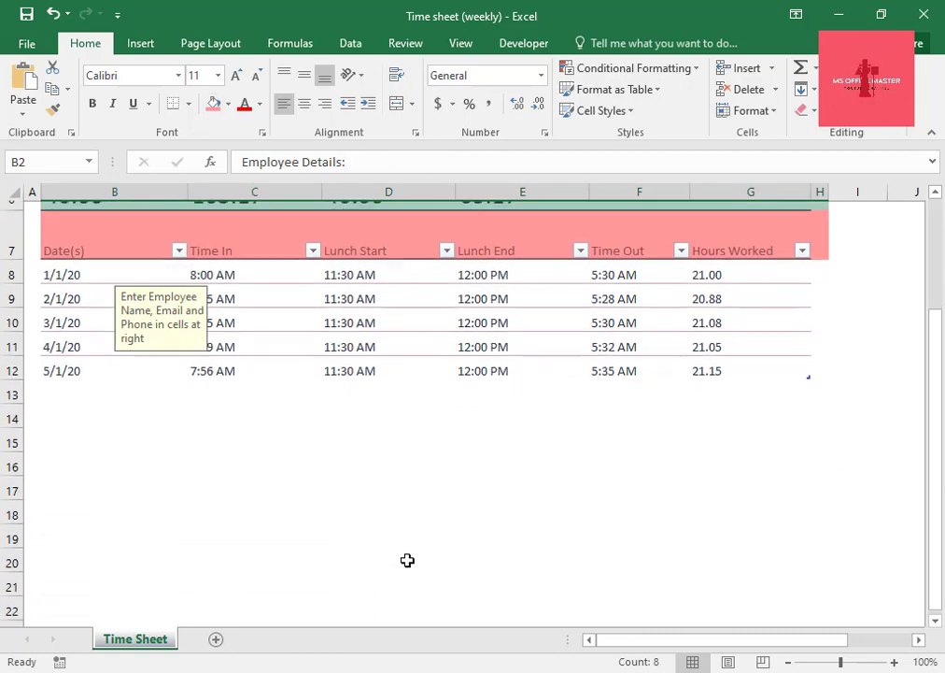
pyautogui.click(407, 561)
pyautogui.scroll(2, 405, 562)
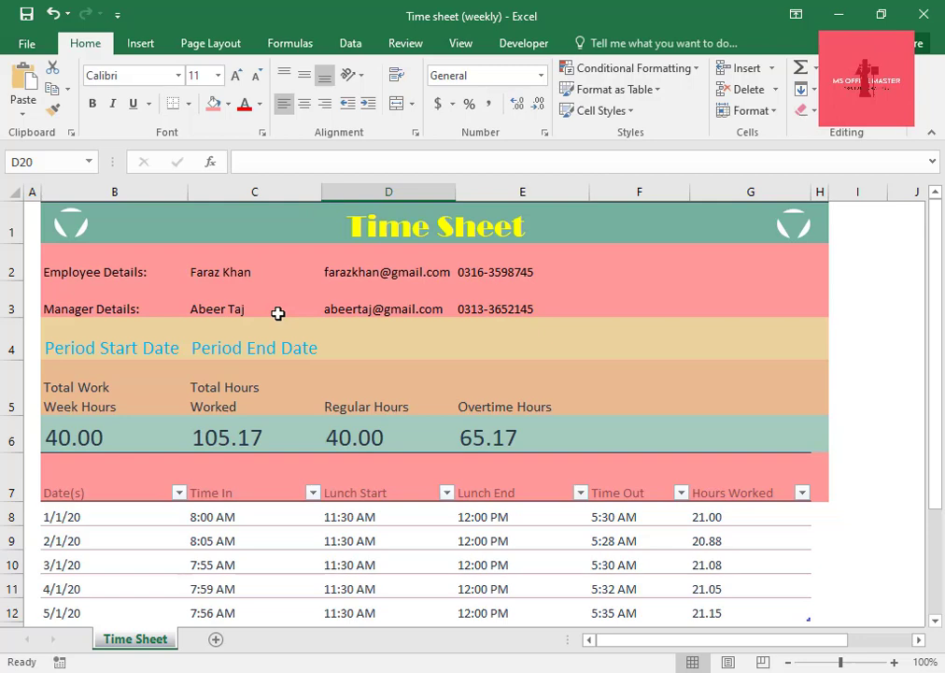
# Fill the daily time entries B8:H12 with the recent color Rose.
pyautogui.scroll(-1, 275, 374)
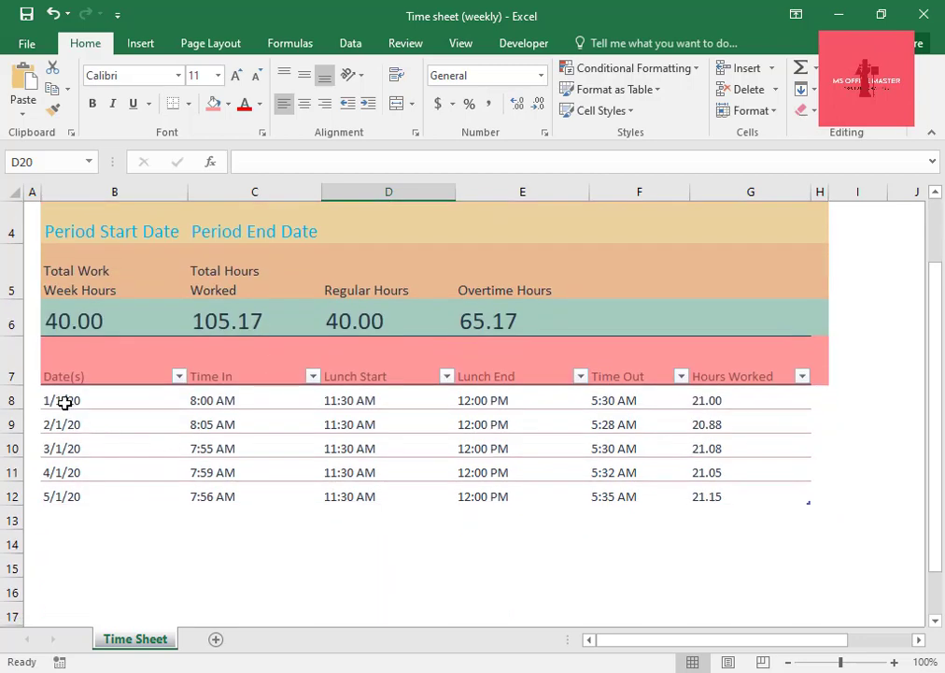
pyautogui.moveTo(64, 402); pyautogui.dragTo(818, 501)
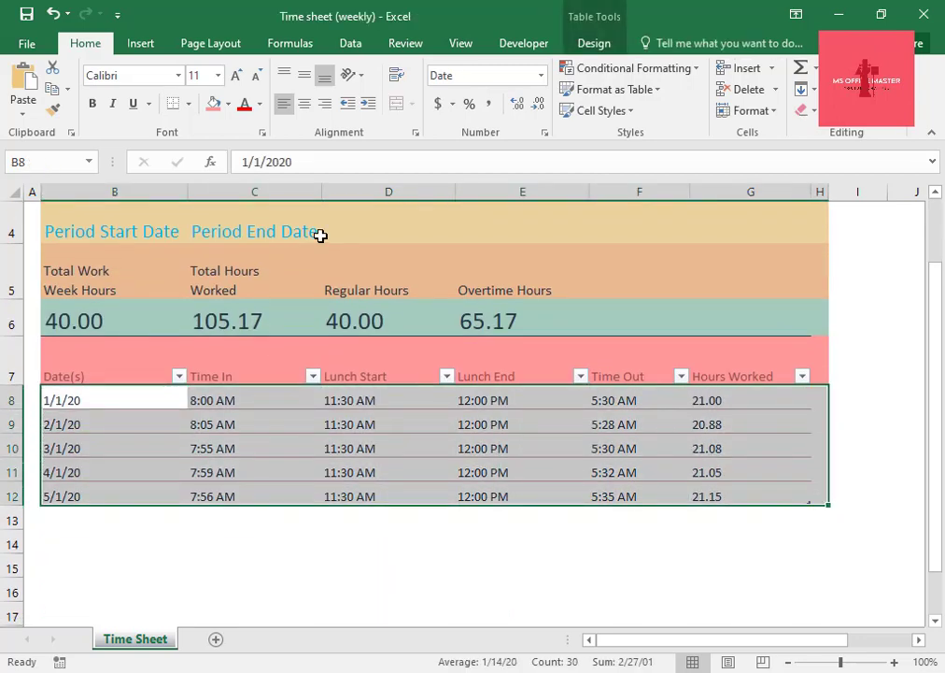
pyautogui.click(228, 104)
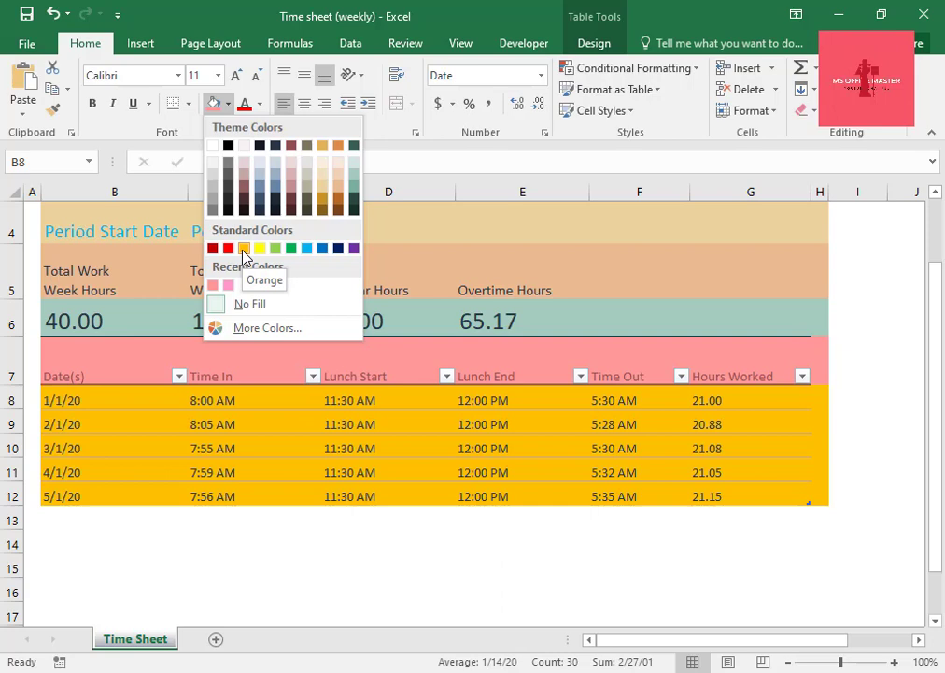
pyautogui.click(213, 288)
pyautogui.scroll(1, 294, 365)
pyautogui.scroll(-1, 396, 550)
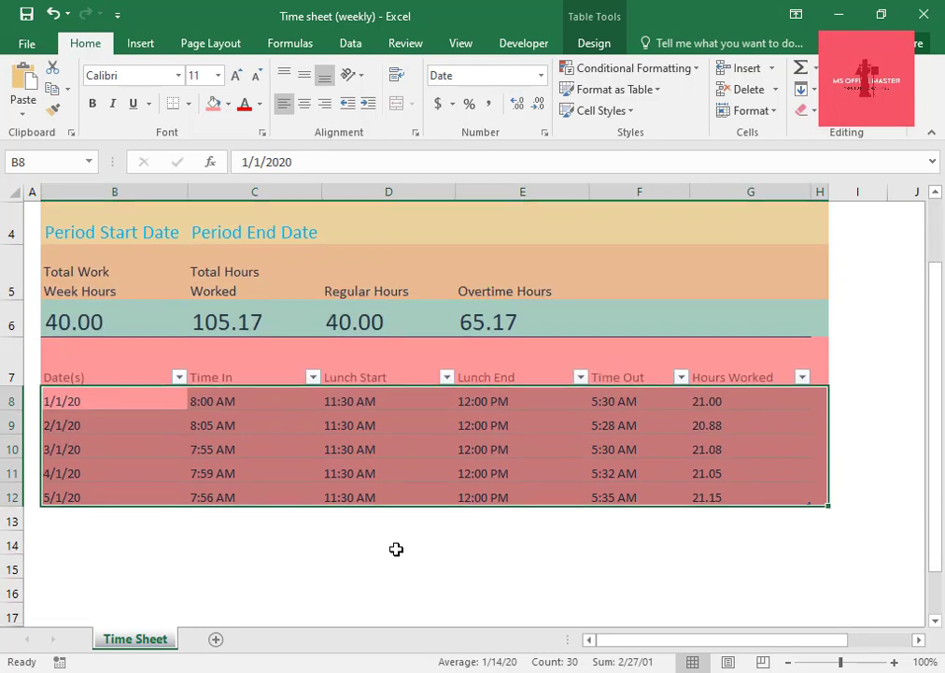
pyautogui.click(389, 612)
pyautogui.scroll(1, 388, 612)
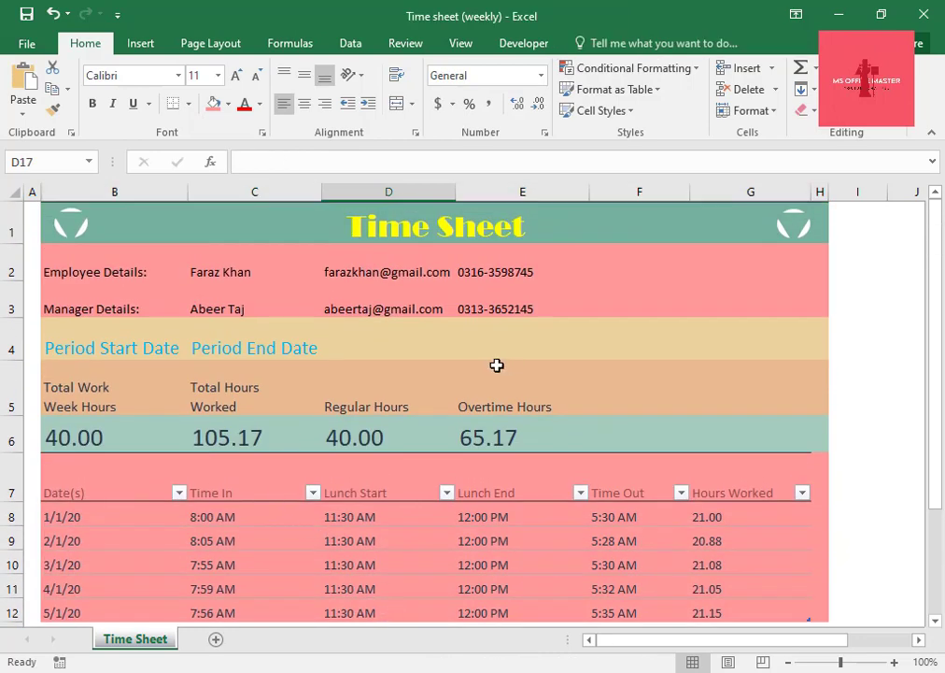
pyautogui.scroll(-1, 641, 364)
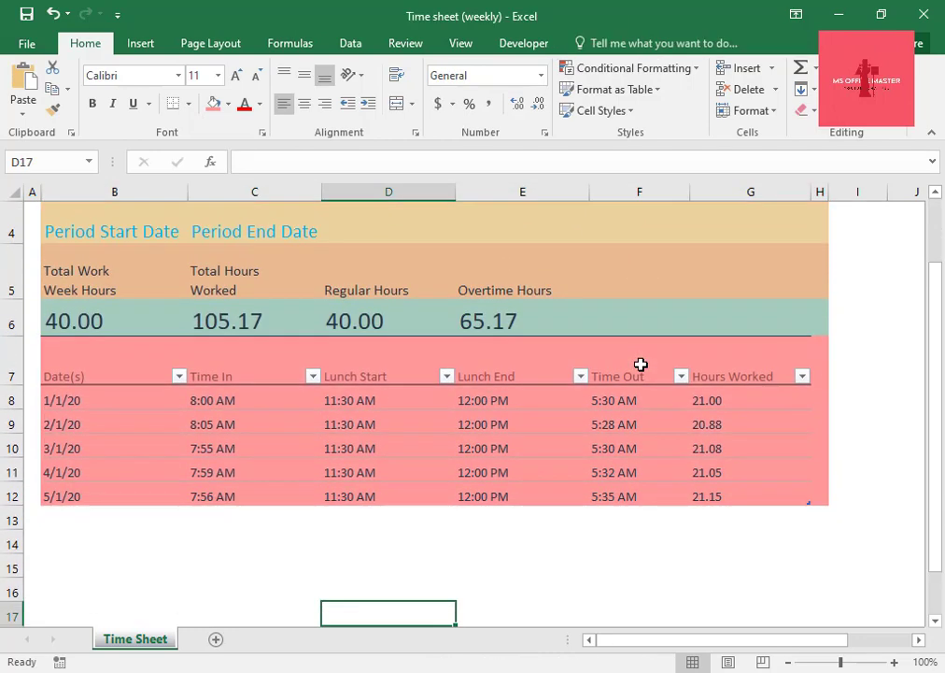
pyautogui.scroll(1, 642, 363)
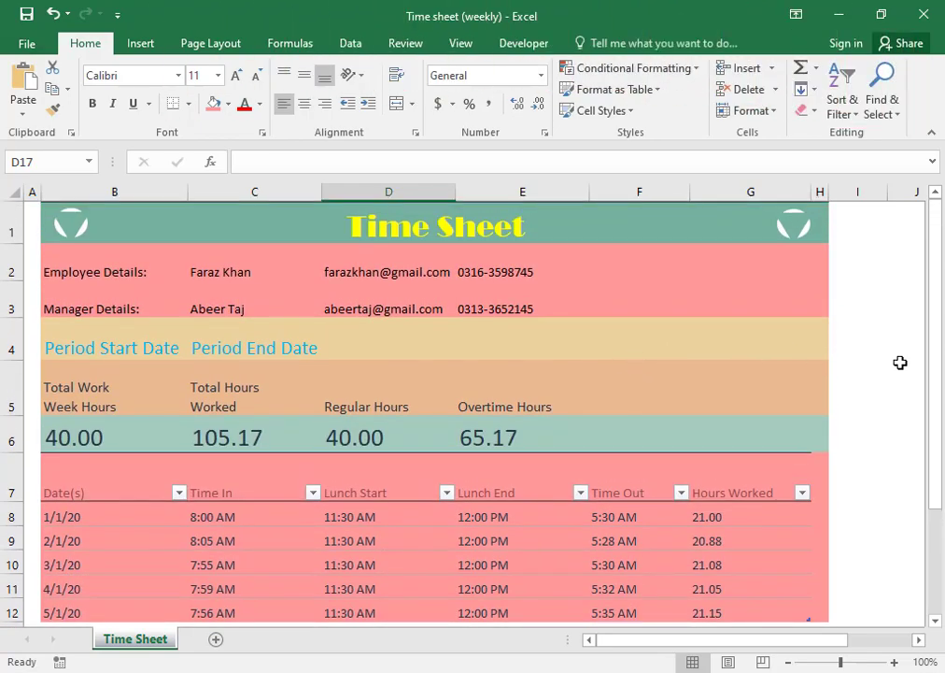